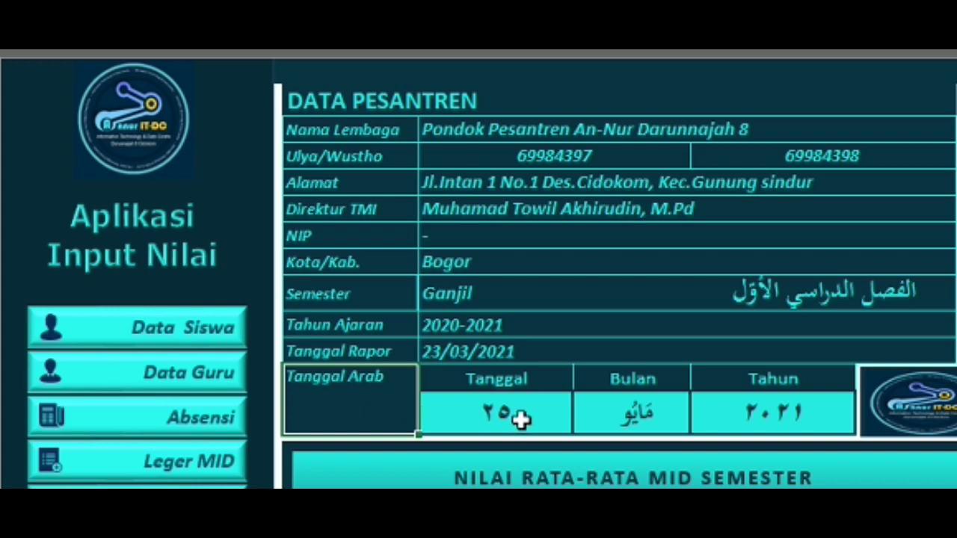
Step: Set the day (Tanggal) of the Tanggal Arab entry to 23
{"action": "left_click", "coordinate": [522, 419]}
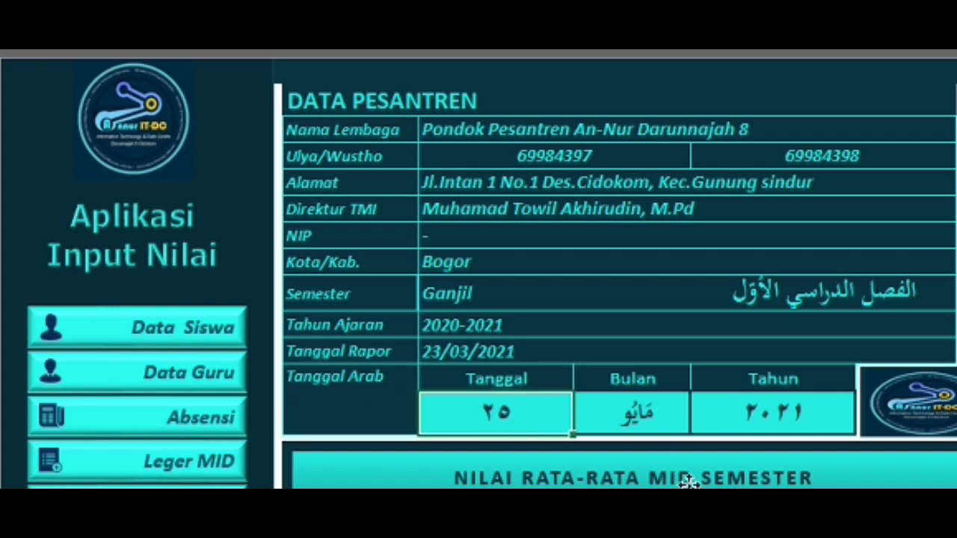
{"action": "type", "text": "23"}
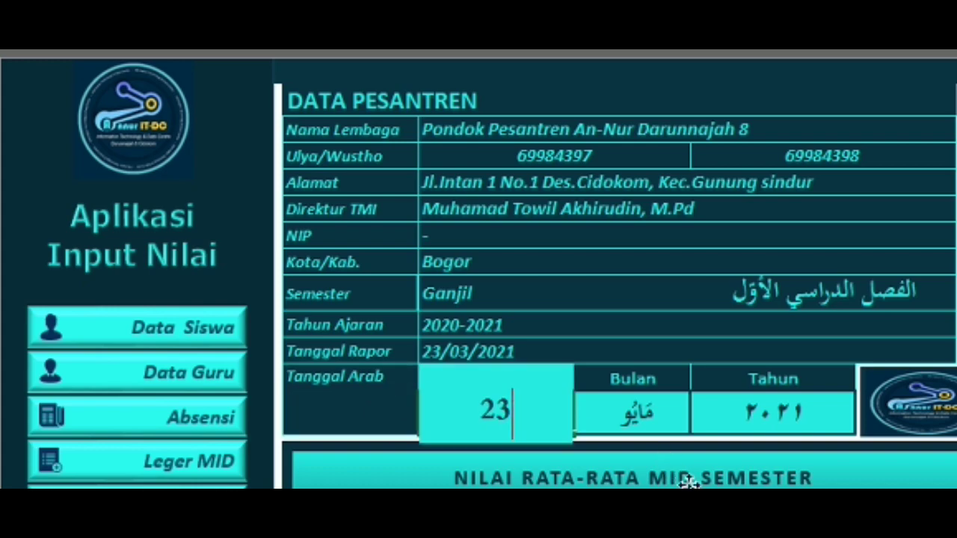
{"action": "key", "text": "Return"}
Step: Set the month (Bulan) of the Tanggal Arab entry to December (ديسمبر)
{"action": "left_click", "coordinate": [661, 401]}
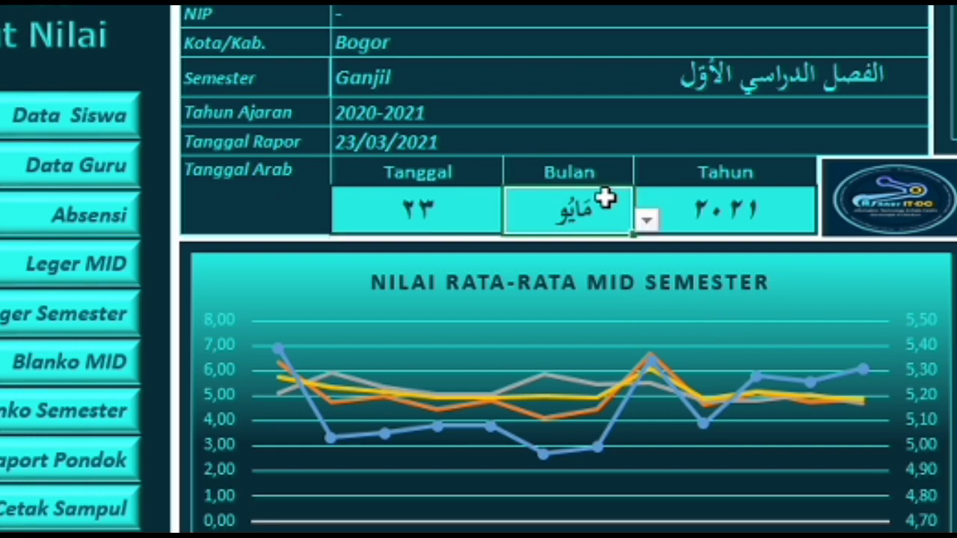
{"action": "left_click", "coordinate": [647, 220]}
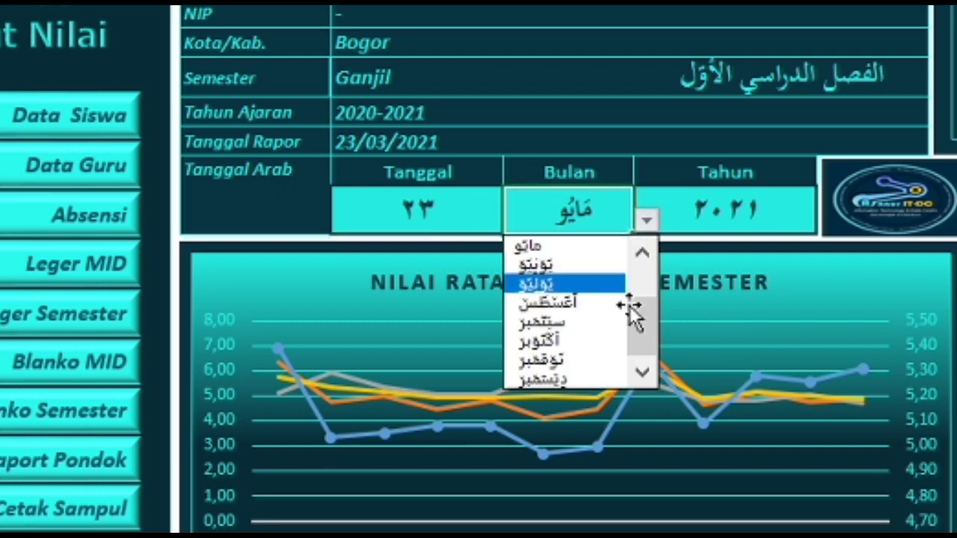
{"action": "left_click_drag", "start_coordinate": [647, 310], "coordinate": [643, 337]}
{"action": "left_click", "coordinate": [562, 379]}
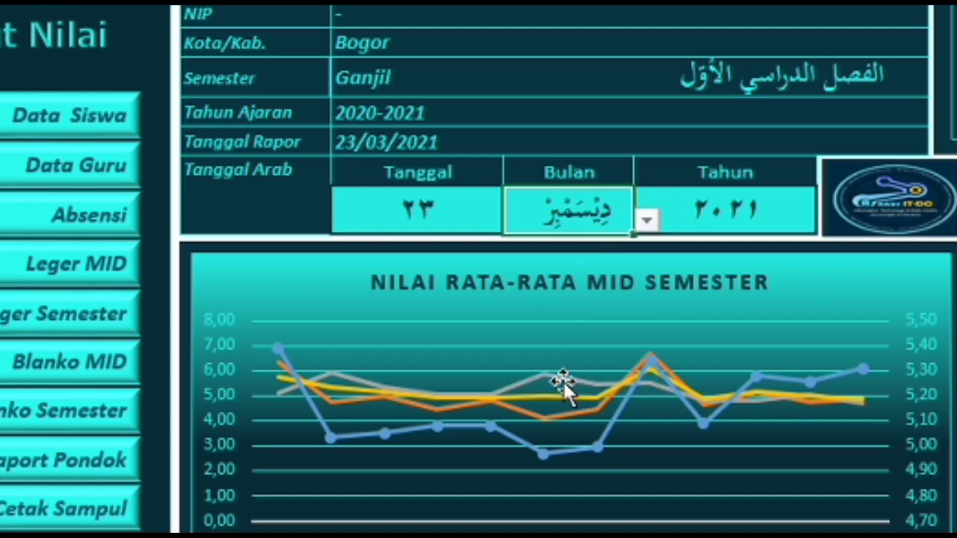
Step: Set the month (Bulan) of the Tanggal Arab entry to March (مارس)
{"action": "left_click", "coordinate": [647, 220]}
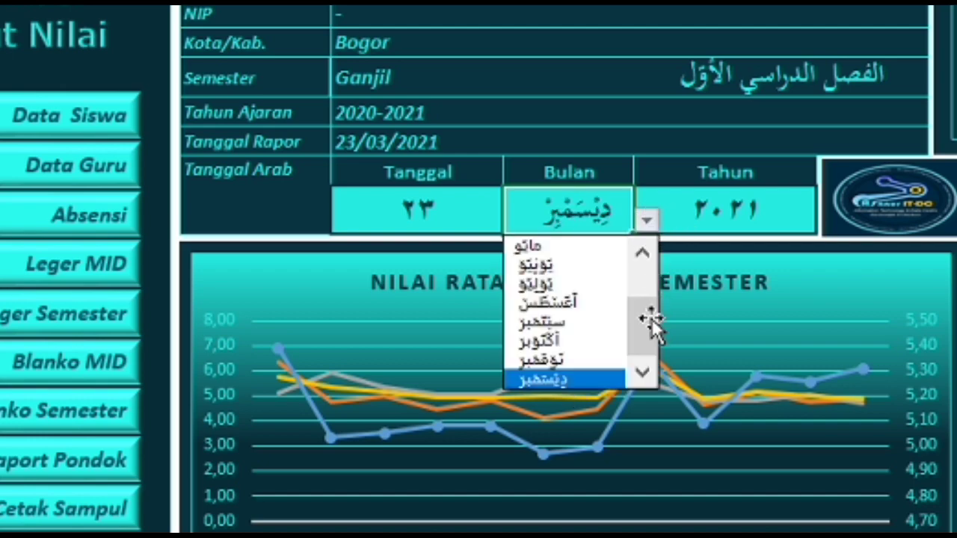
{"action": "left_click_drag", "start_coordinate": [649, 320], "coordinate": [652, 184]}
{"action": "left_click", "coordinate": [650, 181]}
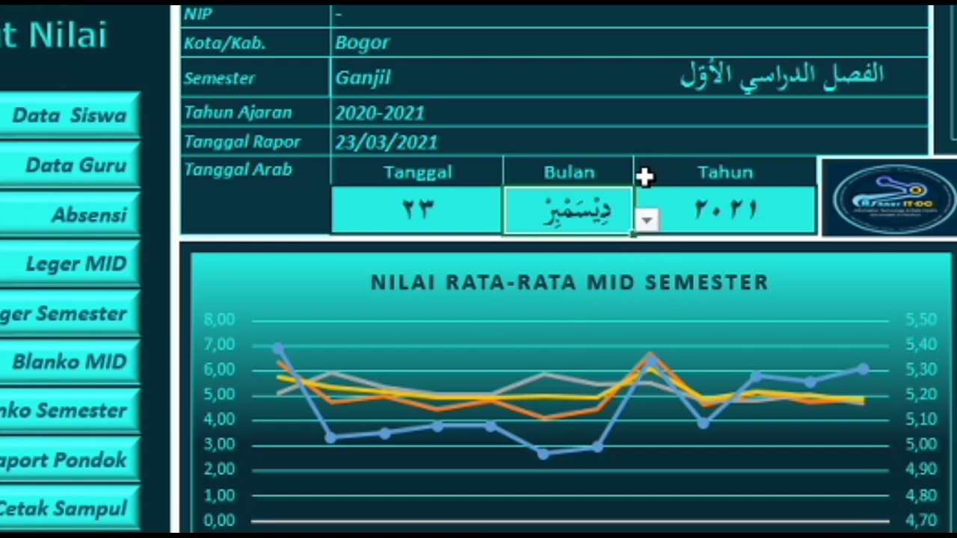
{"action": "left_click", "coordinate": [645, 219]}
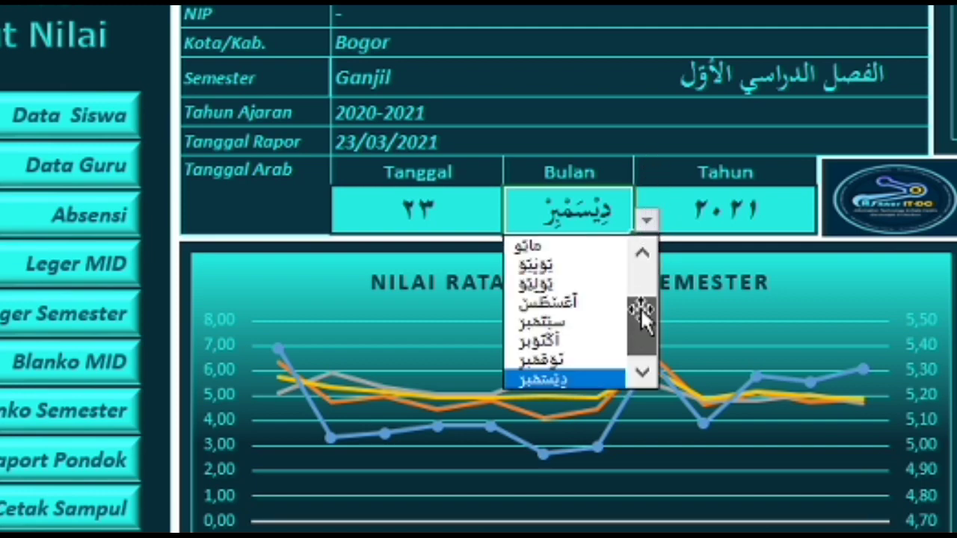
{"action": "left_click_drag", "start_coordinate": [636, 316], "coordinate": [644, 252]}
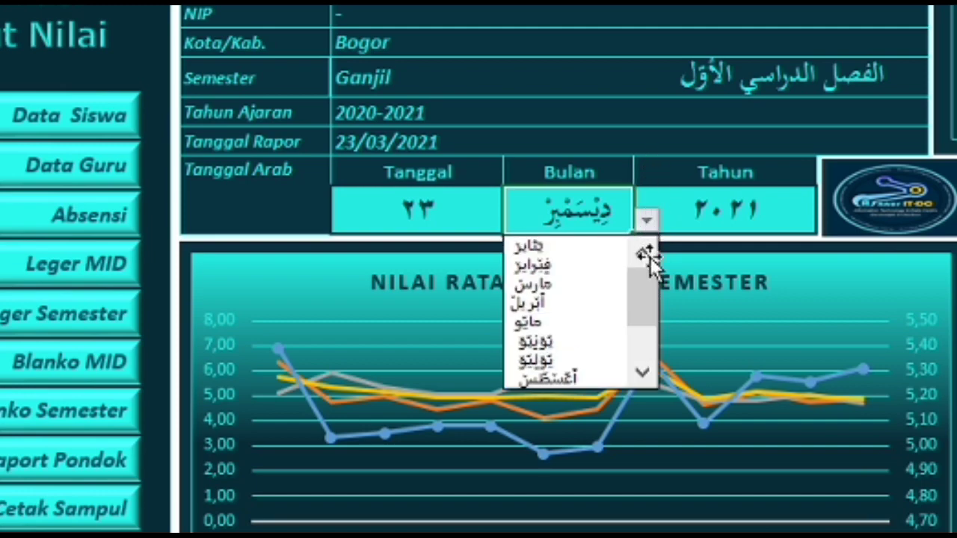
{"action": "left_click", "coordinate": [575, 284]}
Step: Enter 2021 as the year (Tahun) of the Tanggal Arab entry
{"action": "left_click", "coordinate": [716, 222]}
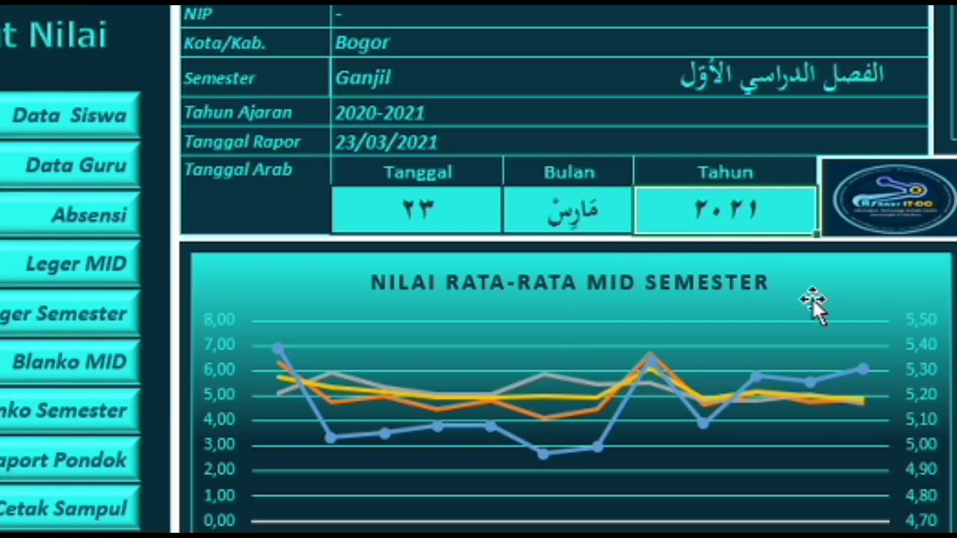
{"action": "type", "text": "2021"}
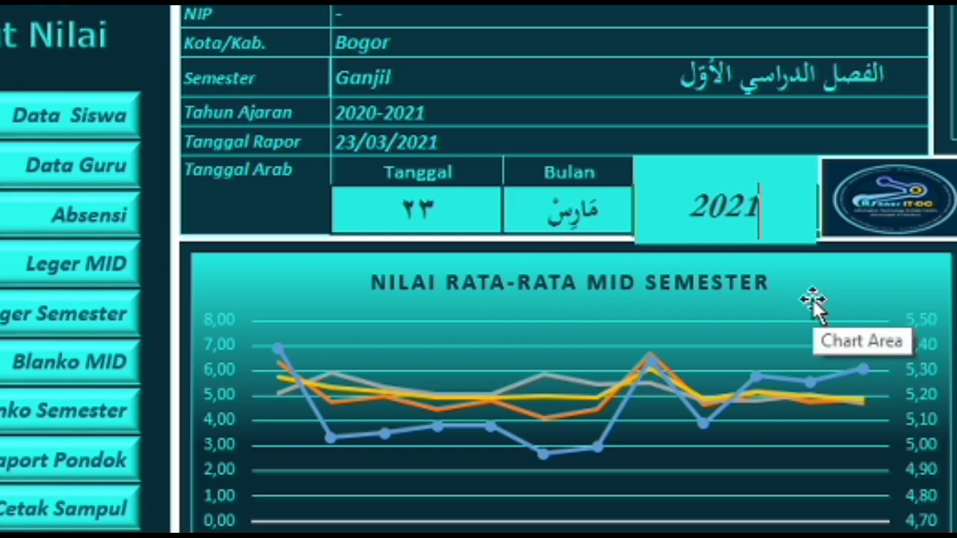
{"action": "key", "text": "BackSpace"}
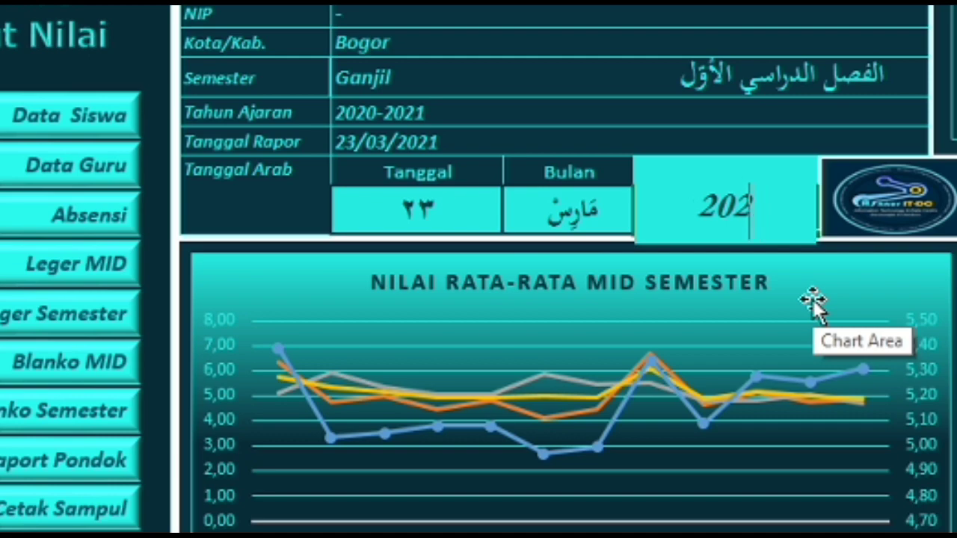
{"action": "type", "text": "0"}
{"action": "key", "text": "BackSpace"}
{"action": "type", "text": "1"}
{"action": "key", "text": "Return"}
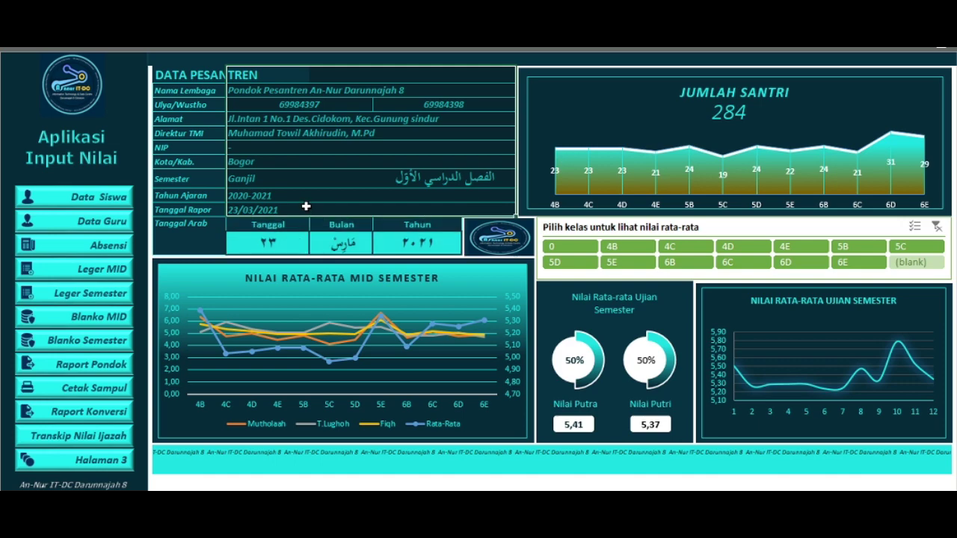
{"action": "left_click", "coordinate": [572, 122]}
{"action": "left_click", "coordinate": [838, 101]}
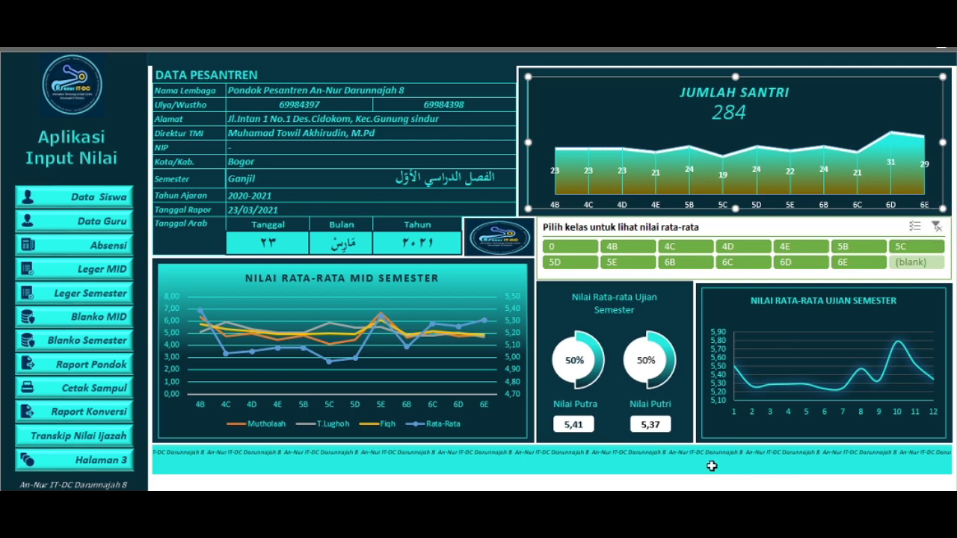
{"action": "left_click", "coordinate": [740, 466]}
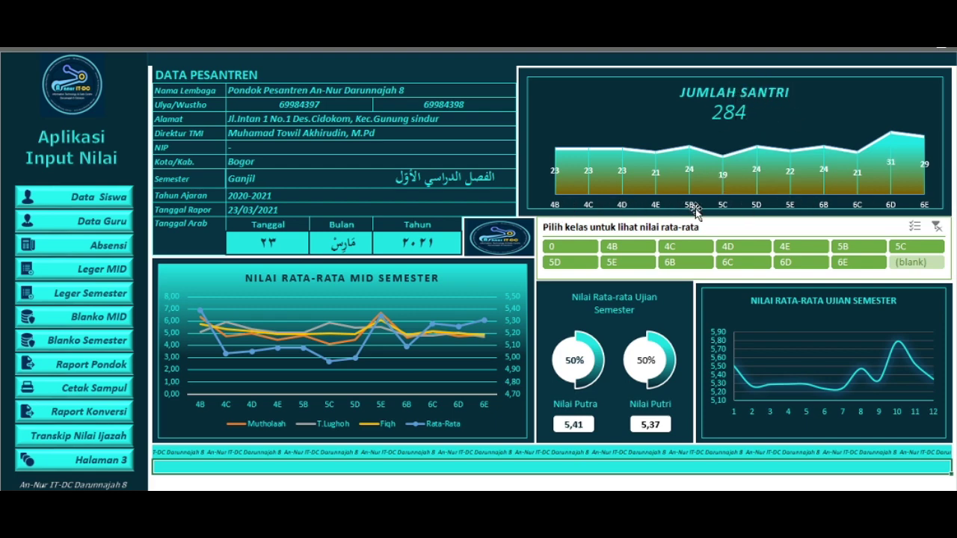
Step: Filter the semester exam average chart by class 4B, 6D and 5B in turn, and clear the class filter
{"action": "left_click", "coordinate": [686, 232]}
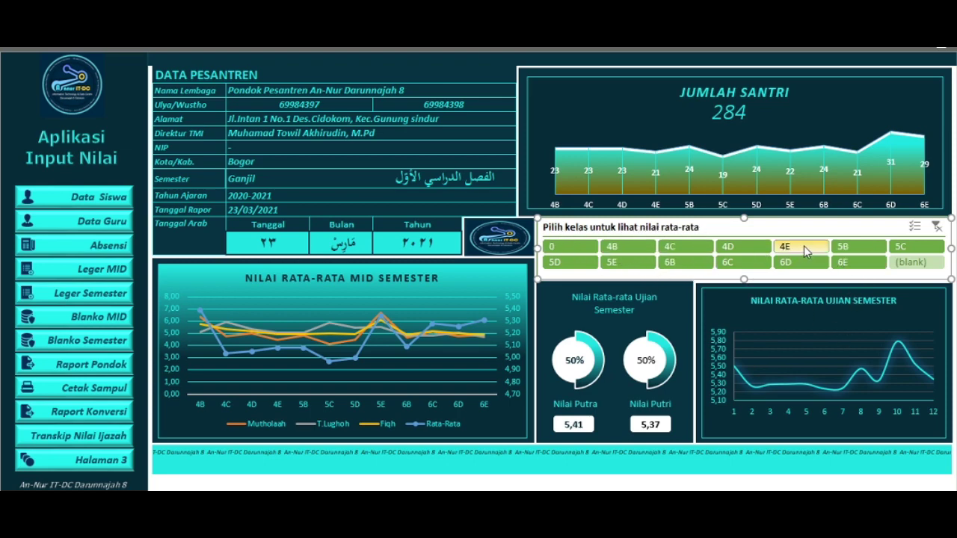
{"action": "left_click", "coordinate": [630, 248]}
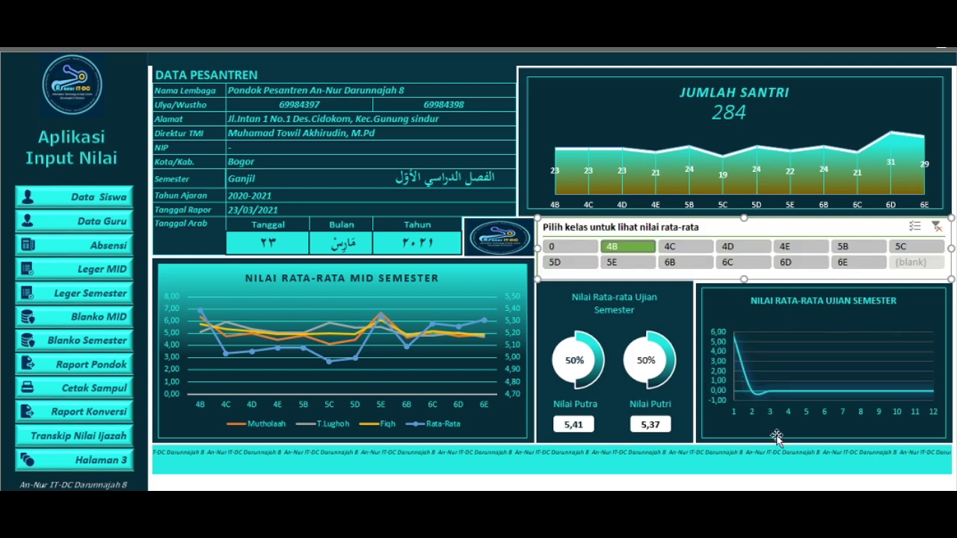
{"action": "left_click", "coordinate": [797, 266]}
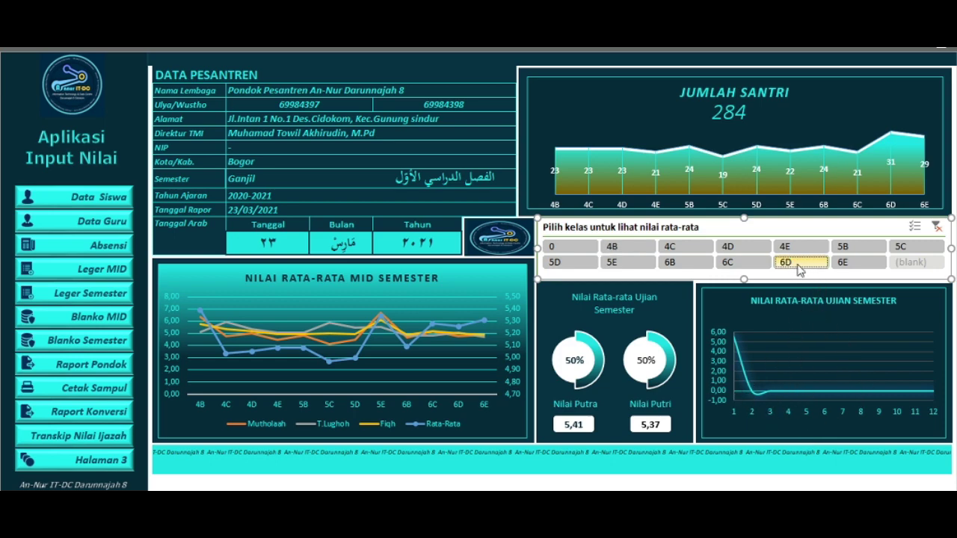
{"action": "left_click", "coordinate": [853, 246]}
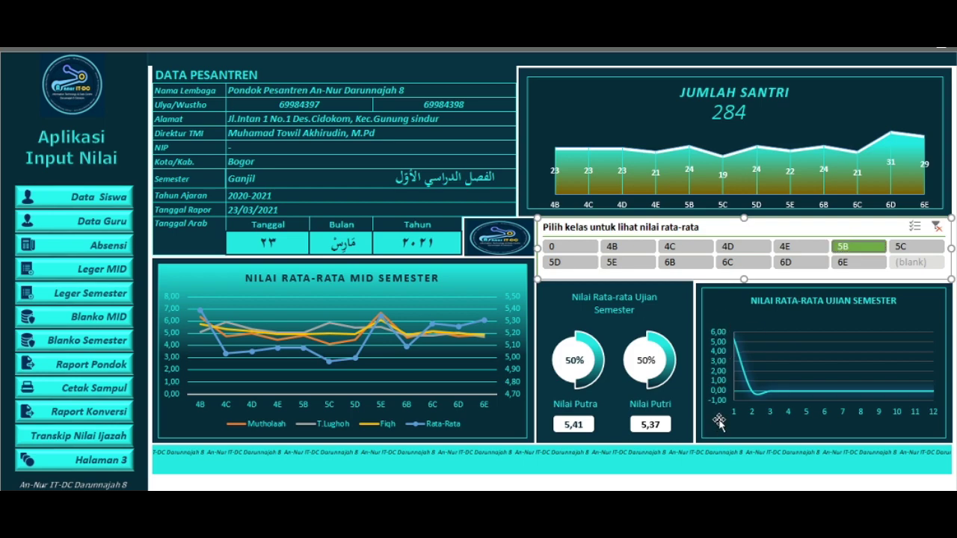
{"action": "left_click", "coordinate": [937, 227]}
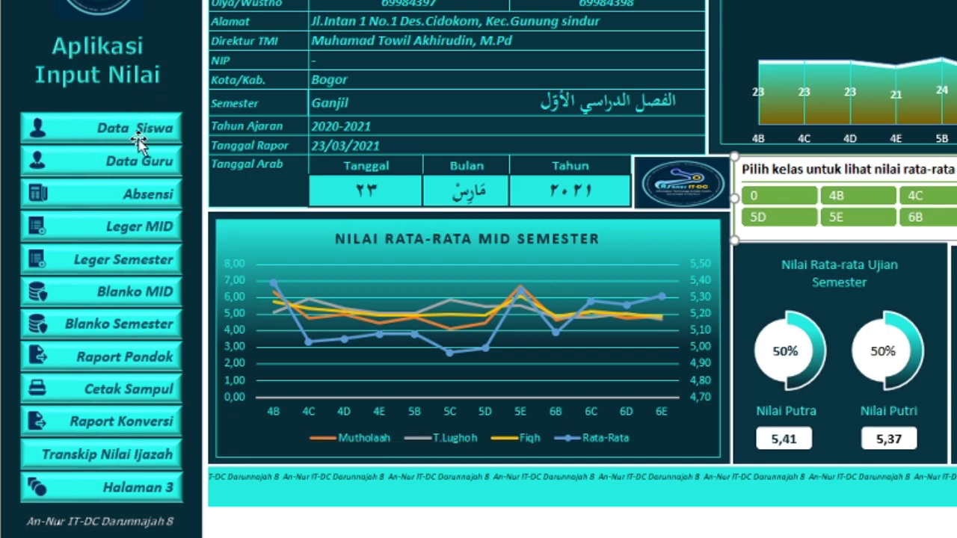
Step: Open the Data Siswa sheet and go past the last student in the list
{"action": "left_click", "coordinate": [202, 201]}
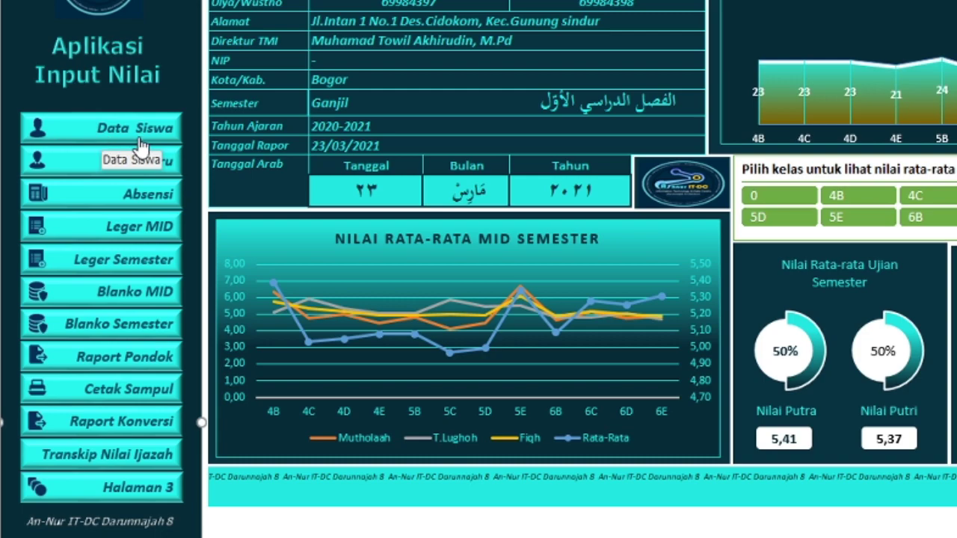
{"action": "left_click", "coordinate": [86, 127]}
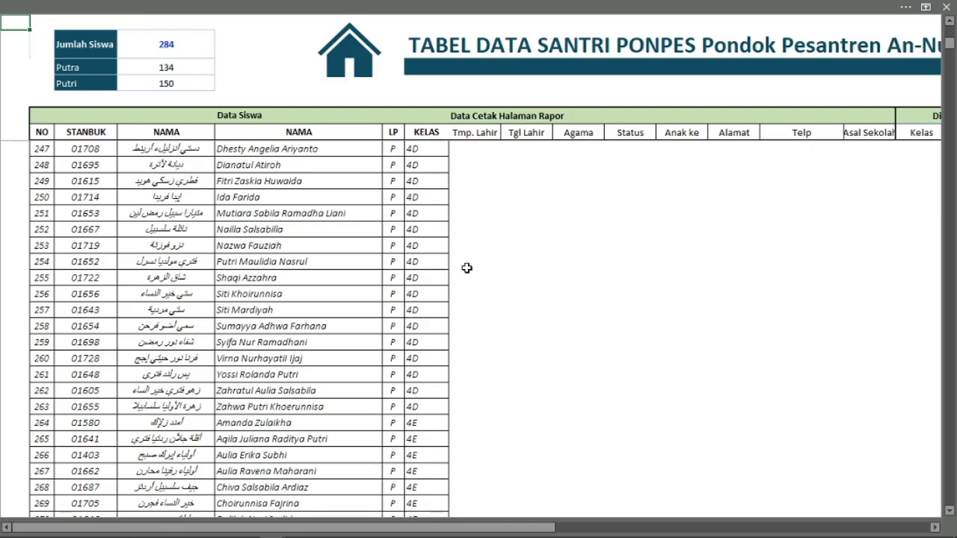
{"action": "left_click", "coordinate": [405, 423]}
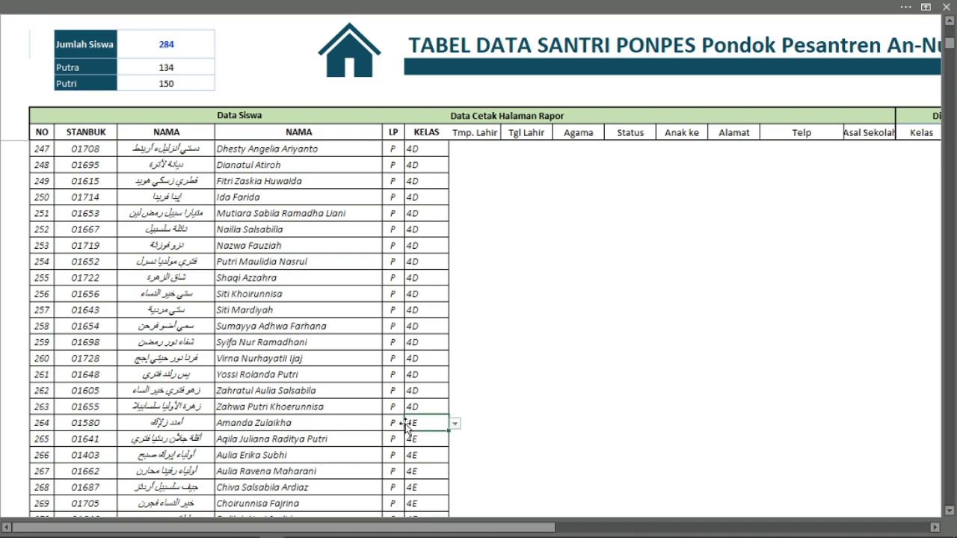
{"action": "left_click", "coordinate": [366, 438]}
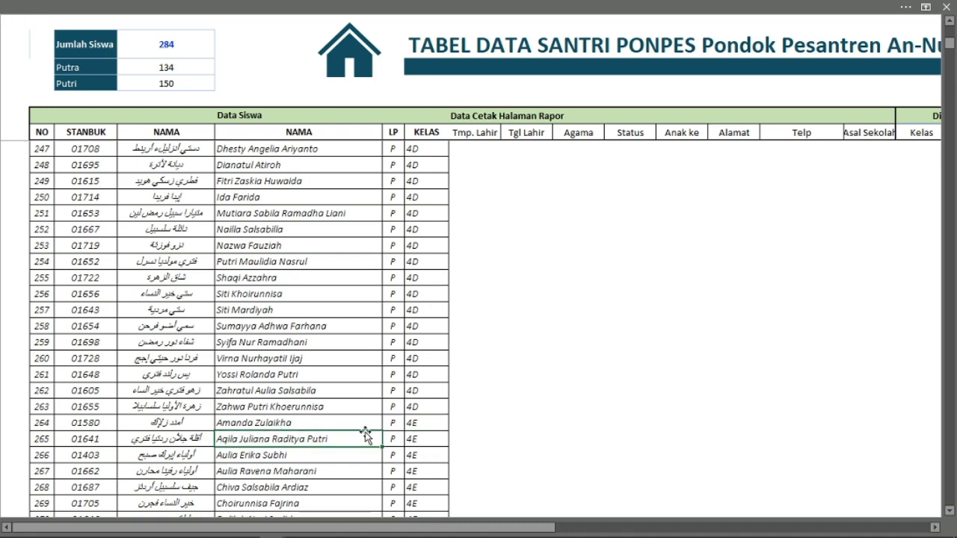
{"action": "key", "text": "Down"}
{"action": "key", "text": "Down"}
{"action": "key", "text": "Down"}
{"action": "key", "text": "Down"}
{"action": "key", "text": "Down"}
{"action": "key", "text": "Down"}
{"action": "key", "text": "Down"}
{"action": "key", "text": "Down"}
{"action": "key", "text": "Down"}
{"action": "key", "text": "Down"}
{"action": "key", "text": "Down"}
{"action": "key", "text": "Down"}
{"action": "key", "text": "Down"}
{"action": "key", "text": "Down"}
{"action": "key", "text": "Down"}
{"action": "key", "text": "Down"}
{"action": "key", "text": "Down"}
{"action": "key", "text": "Down"}
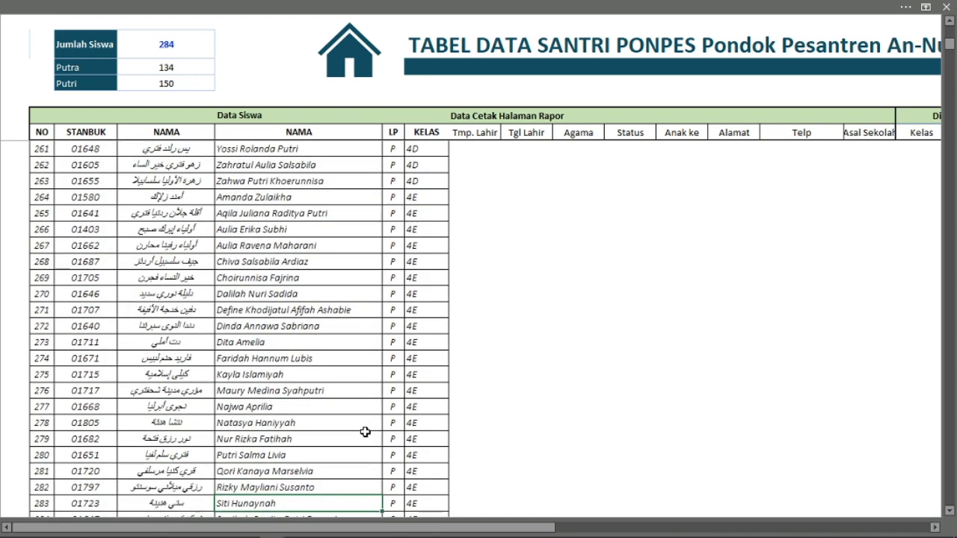
{"action": "key", "text": "Down"}
{"action": "key", "text": "Down"}
{"action": "key", "text": "Down"}
{"action": "key", "text": "Down"}
{"action": "key", "text": "Down"}
{"action": "key", "text": "Down"}
{"action": "key", "text": "Down"}
{"action": "key", "text": "Down"}
{"action": "key", "text": "Down"}
{"action": "key", "text": "Down"}
{"action": "key", "text": "Down"}
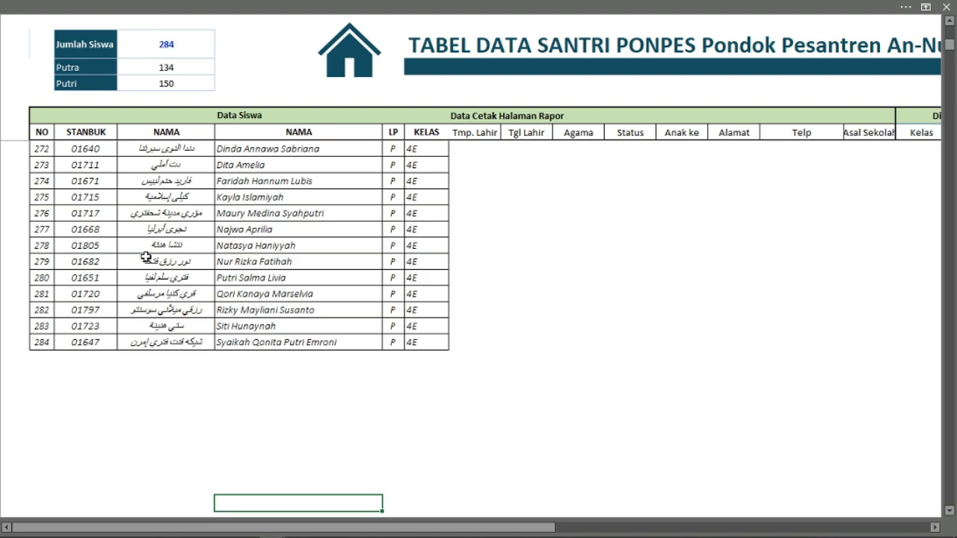
Step: Try to edit the NO cell in the first empty row below student 284
{"action": "left_click", "coordinate": [101, 357]}
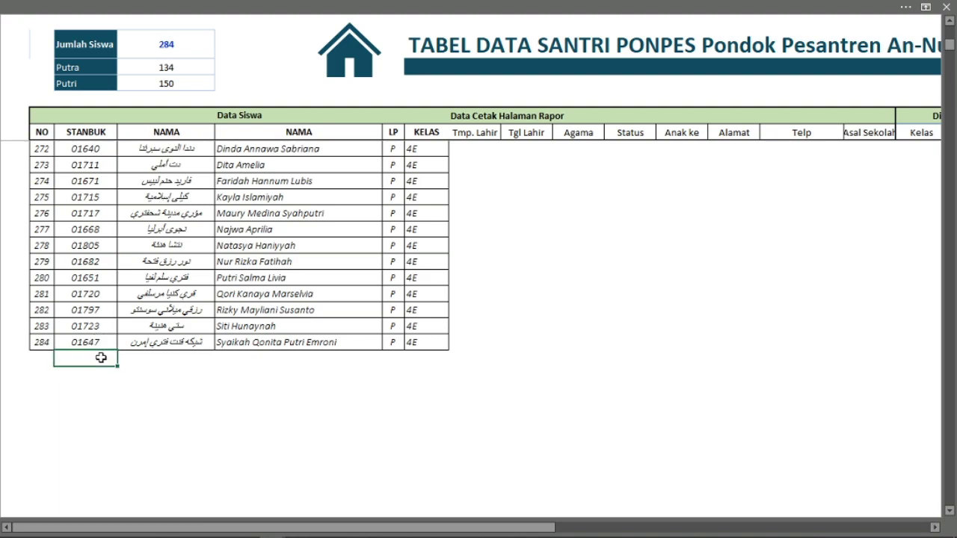
{"action": "double_click", "coordinate": [38, 358]}
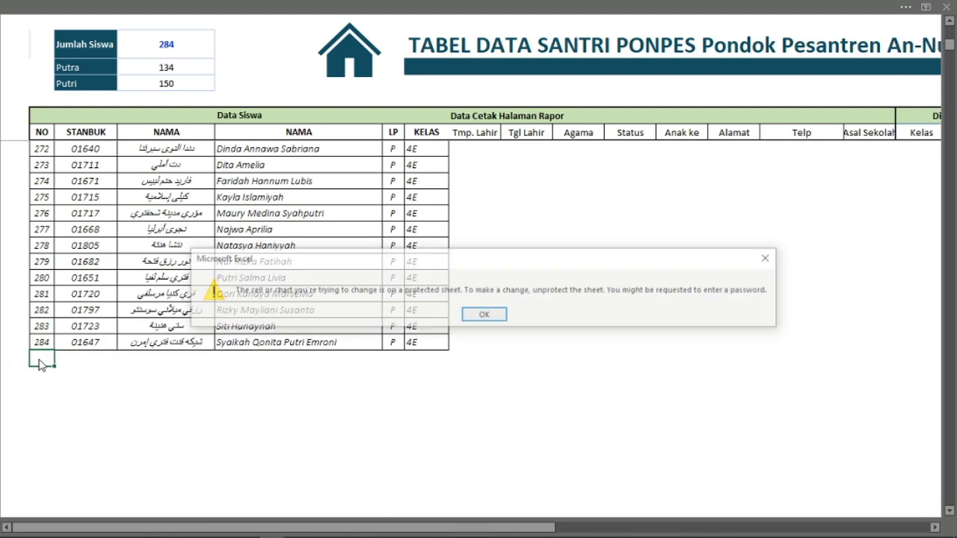
{"action": "left_click", "coordinate": [486, 316]}
Step: Select the first empty STANBUK cell, and copy the class 3B student range B3:F27 from New Microsoft Excel Worksheet
{"action": "left_click", "coordinate": [80, 361]}
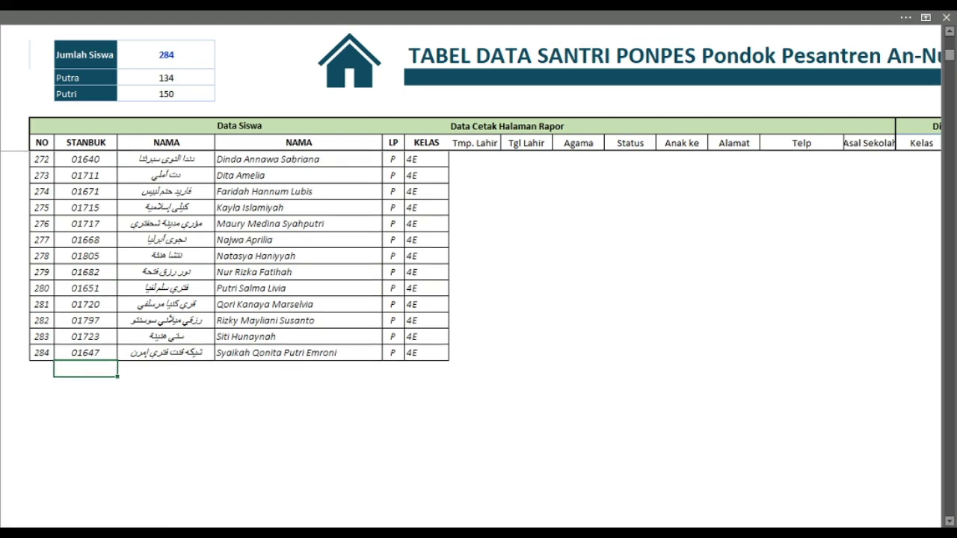
{"action": "mouse_move", "coordinate": [272, 527]}
{"action": "left_click", "coordinate": [224, 473]}
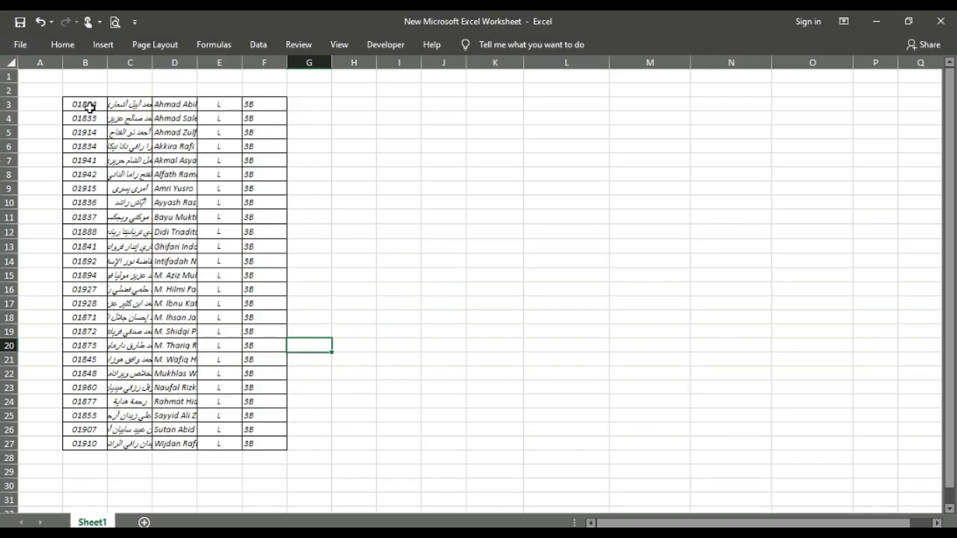
{"action": "left_click_drag", "start_coordinate": [89, 107], "coordinate": [262, 442]}
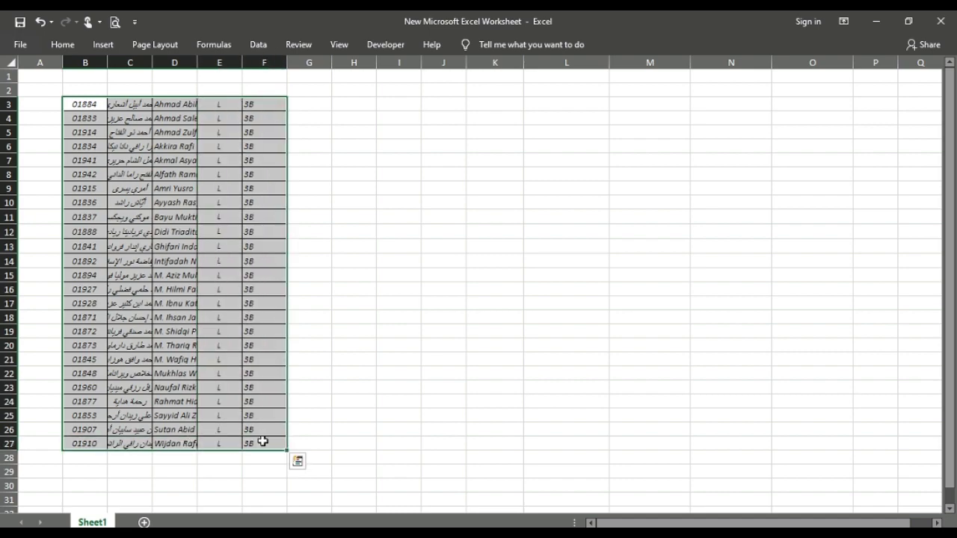
{"action": "key", "text": "ctrl+c"}
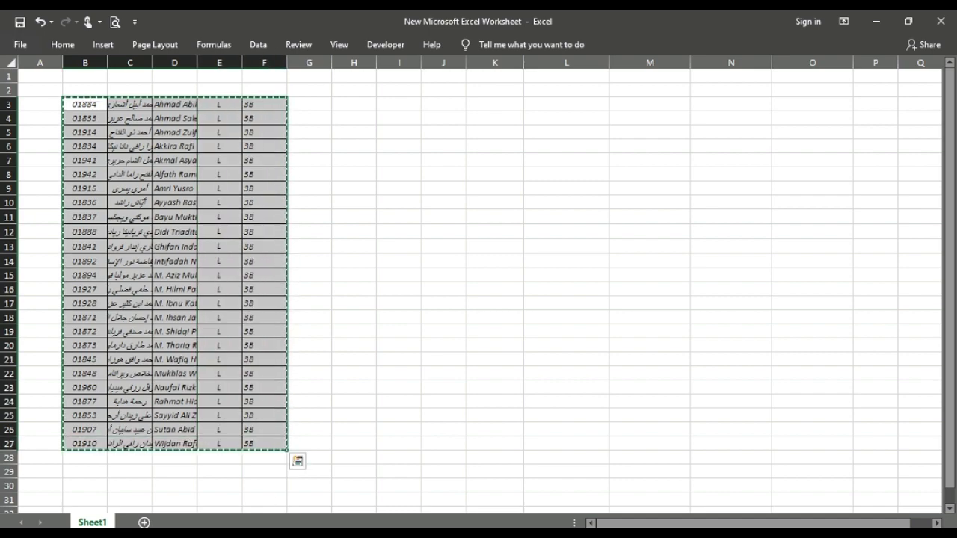
Step: Return to the student data table and paste the copied students as values only, starting at the STANBUK cell below student 284
{"action": "mouse_move", "coordinate": [274, 527]}
{"action": "left_click", "coordinate": [346, 474]}
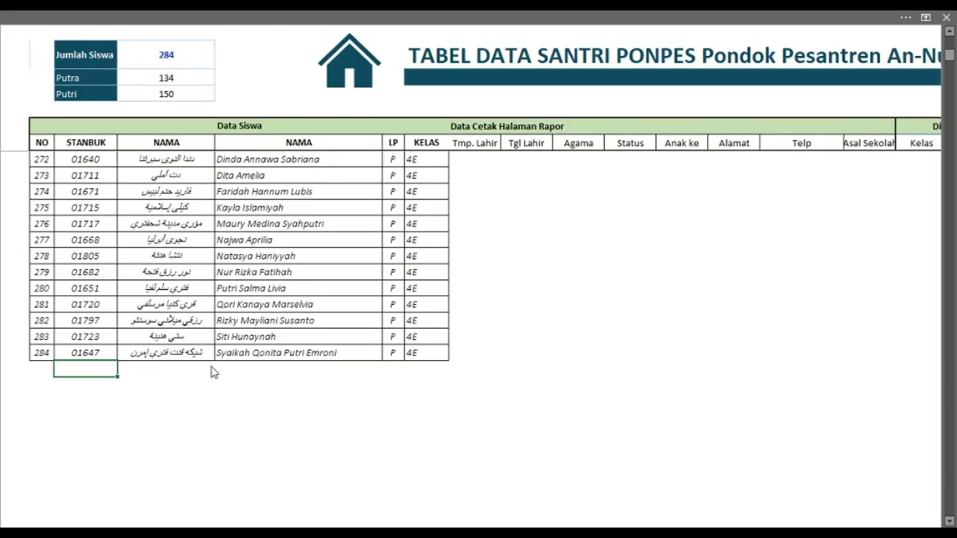
{"action": "right_click", "coordinate": [87, 358]}
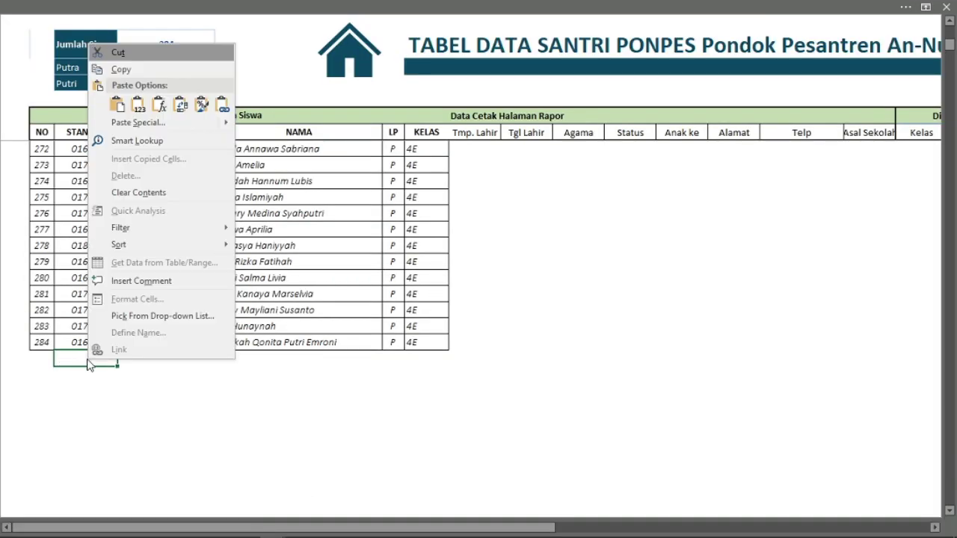
{"action": "left_click", "coordinate": [136, 104]}
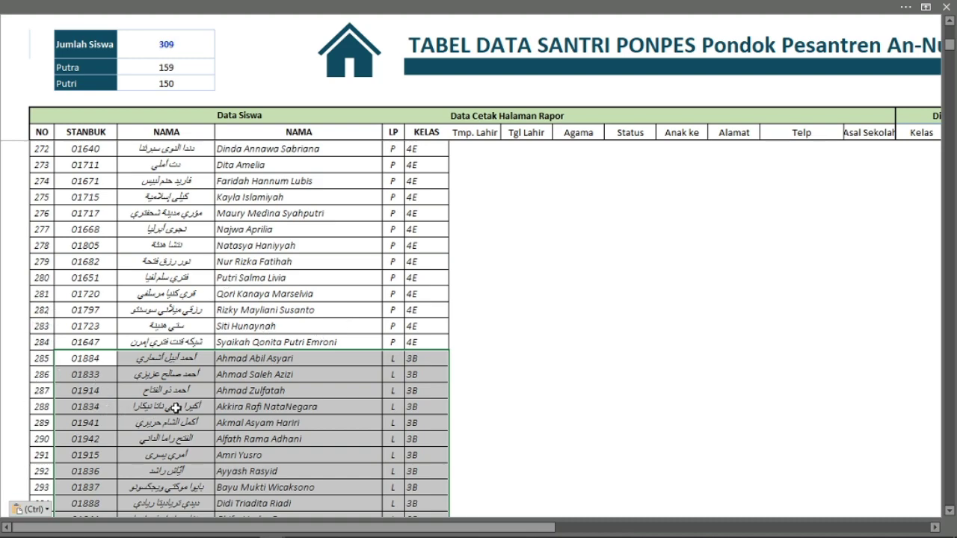
Step: Go through the pasted class 3B rows down to the last student to check the extended list
{"action": "key", "text": "Down"}
{"action": "key", "text": "Down"}
{"action": "key", "text": "Down"}
{"action": "key", "text": "Down"}
{"action": "key", "text": "Down"}
{"action": "key", "text": "Down"}
{"action": "key", "text": "Down"}
{"action": "key", "text": "Down"}
{"action": "key", "text": "Down"}
{"action": "key", "text": "Down"}
{"action": "key", "text": "Down"}
{"action": "key", "text": "Down"}
{"action": "key", "text": "Down"}
{"action": "key", "text": "Down"}
{"action": "key", "text": "Down"}
{"action": "key", "text": "Down"}
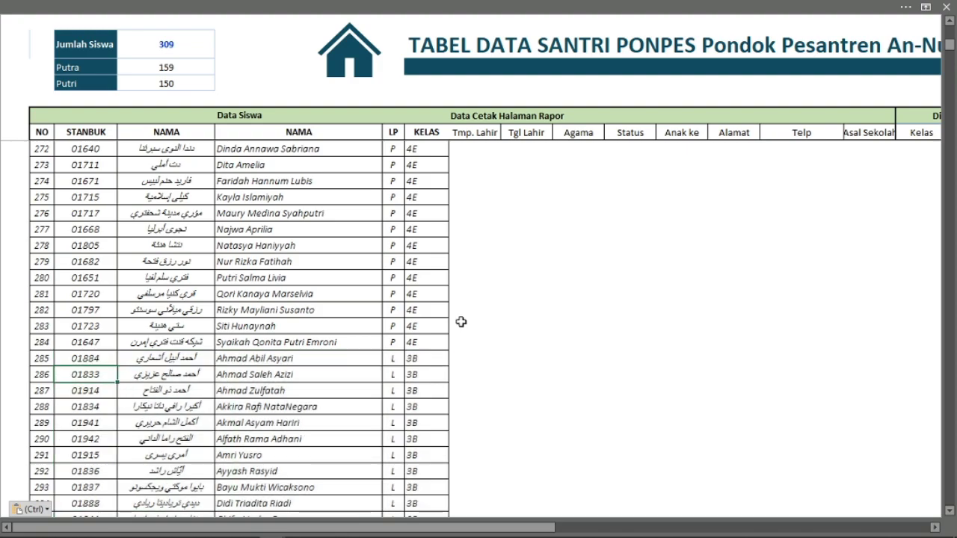
{"action": "key", "text": "Down"}
{"action": "key", "text": "Down"}
{"action": "key", "text": "Down"}
{"action": "key", "text": "Down"}
{"action": "key", "text": "Down"}
{"action": "key", "text": "Down"}
{"action": "key", "text": "Down"}
{"action": "key", "text": "Down"}
{"action": "key", "text": "Down"}
{"action": "key", "text": "Down"}
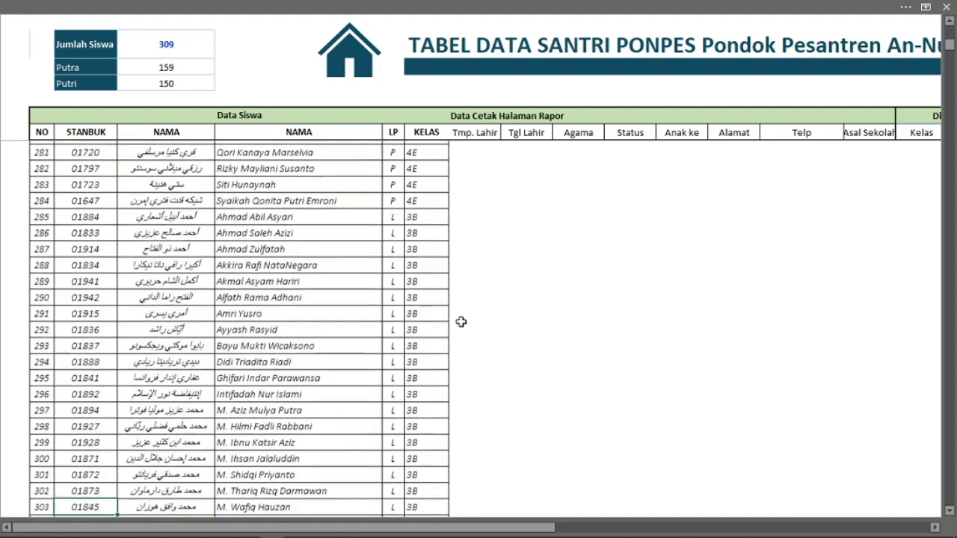
{"action": "key", "text": "Down"}
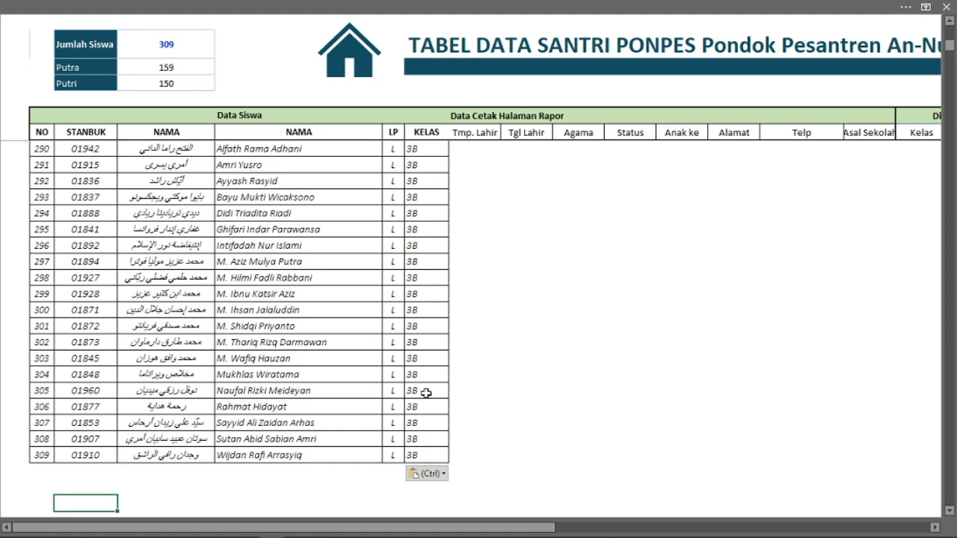
Step: Set the LP value of student 296 to P, and undo the stray paste made over the LP and KELAS columns
{"action": "left_click", "coordinate": [392, 246]}
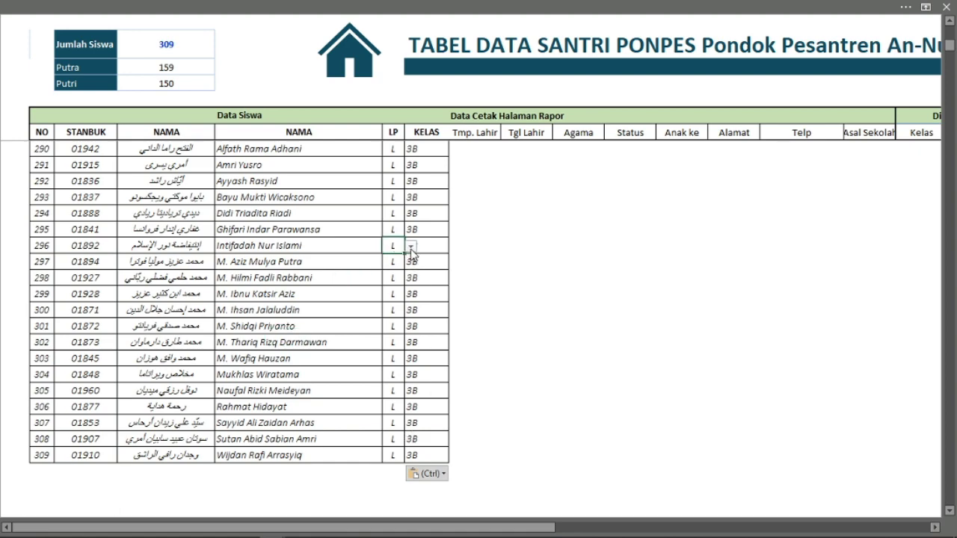
{"action": "left_click", "coordinate": [411, 246]}
{"action": "left_click", "coordinate": [391, 269]}
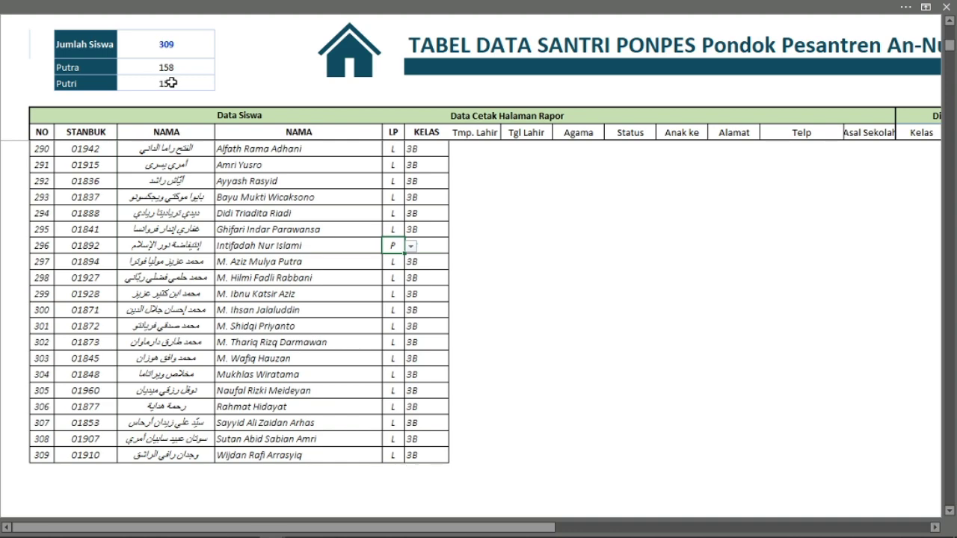
{"action": "key", "text": "ctrl+v"}
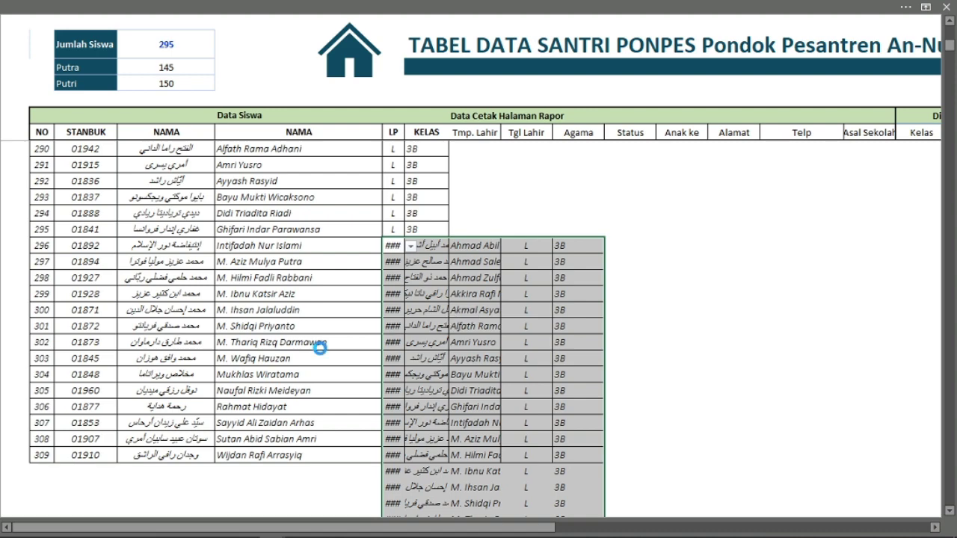
{"action": "key", "text": "ctrl+z"}
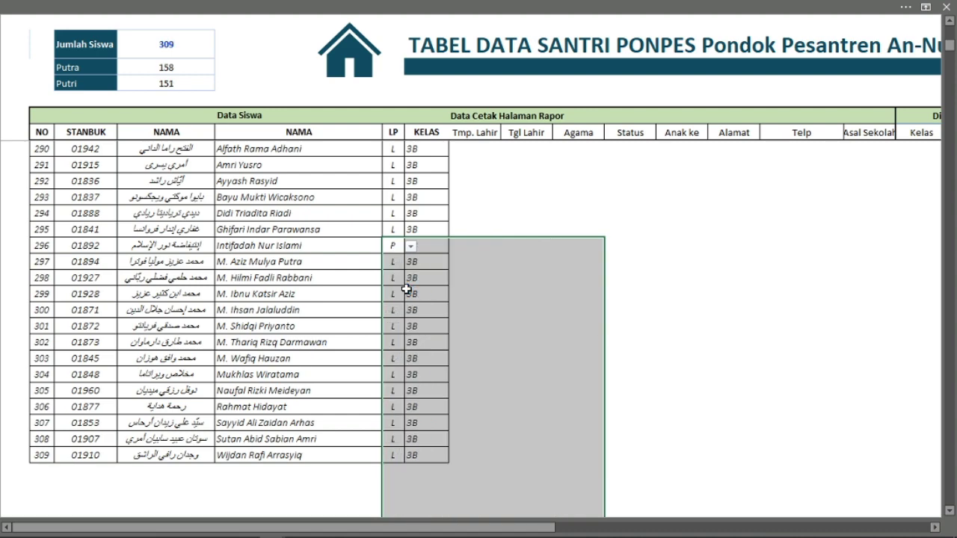
Step: Change the KELAS value of student 297 to 2P
{"action": "left_click", "coordinate": [416, 259]}
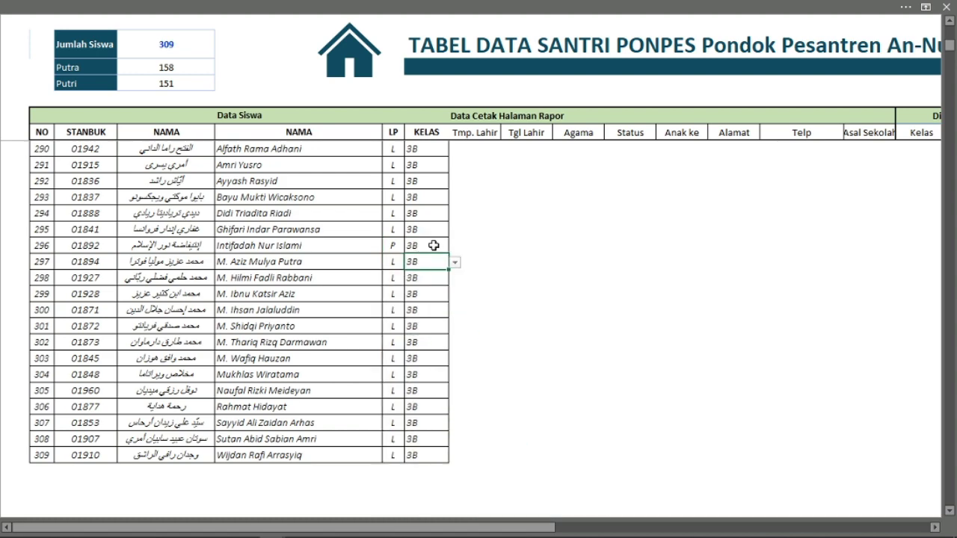
{"action": "left_click", "coordinate": [454, 262]}
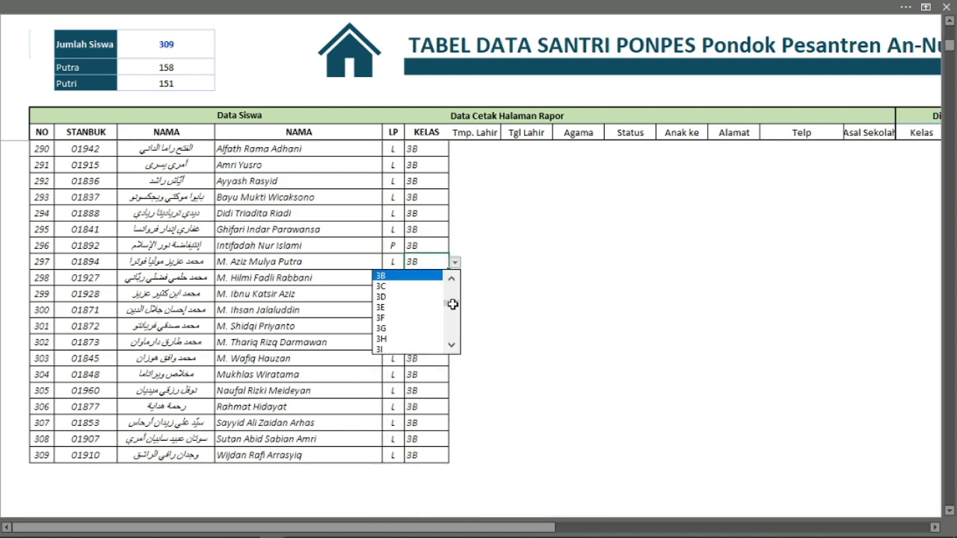
{"action": "scroll", "coordinate": [452, 304], "scroll_direction": "up", "scroll_amount": 5}
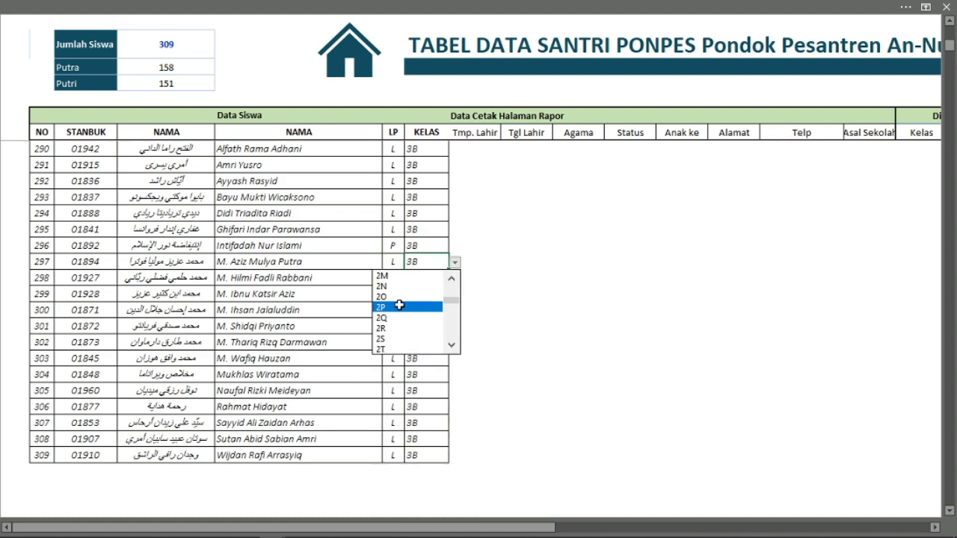
{"action": "left_click", "coordinate": [391, 307]}
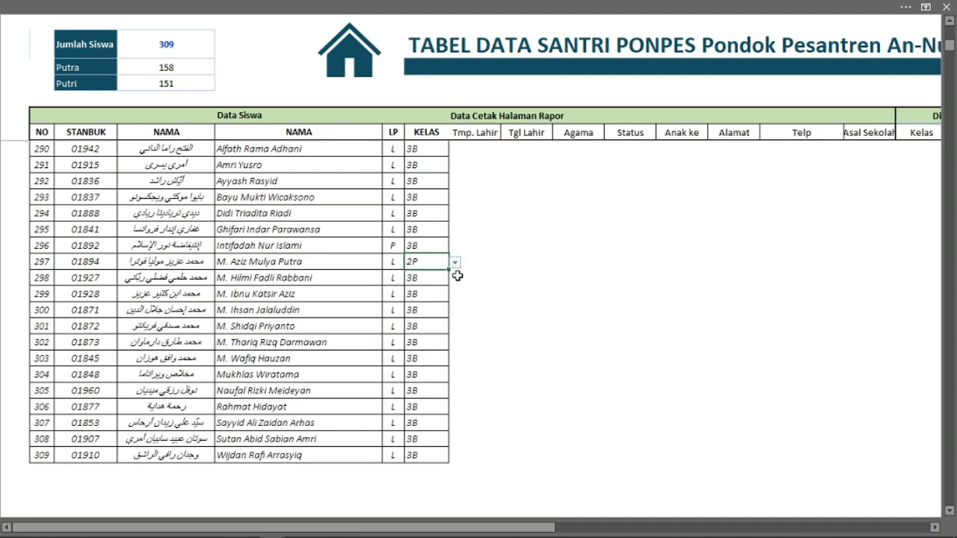
{"action": "left_click", "coordinate": [420, 279]}
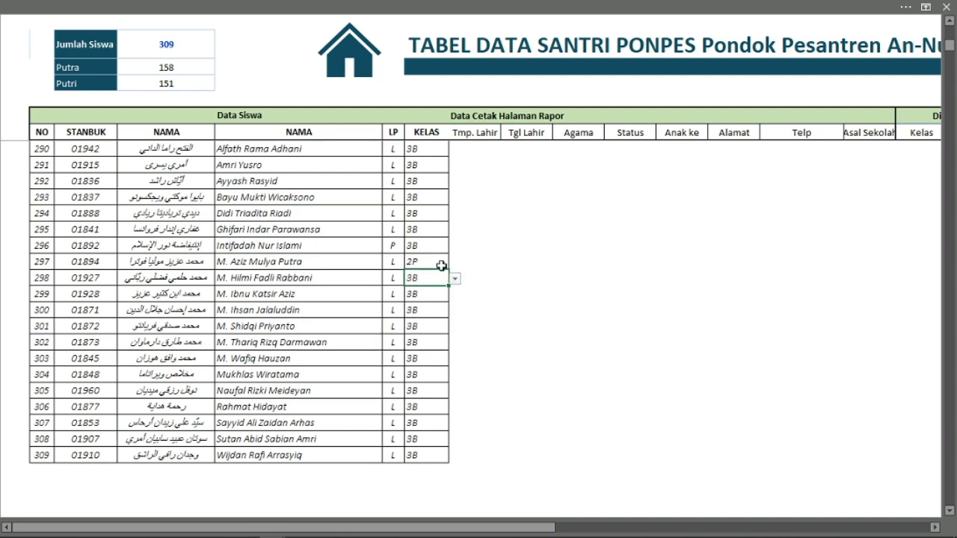
Step: Set the KELAS value of student 297 back to 3B and the LP value of student 296 back to L
{"action": "left_click", "coordinate": [439, 265]}
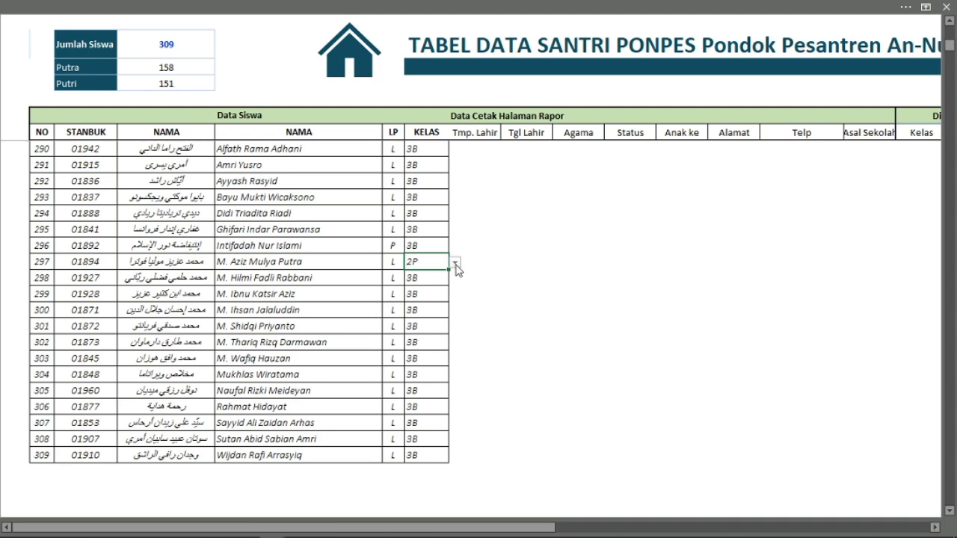
{"action": "left_click", "coordinate": [454, 263]}
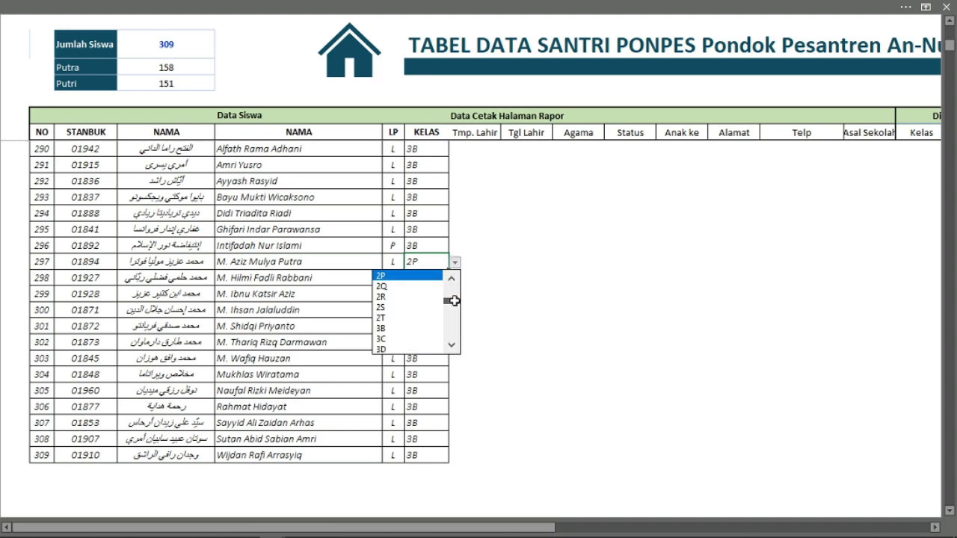
{"action": "scroll", "coordinate": [454, 301], "scroll_direction": "down", "scroll_amount": 1}
{"action": "left_click", "coordinate": [397, 283]}
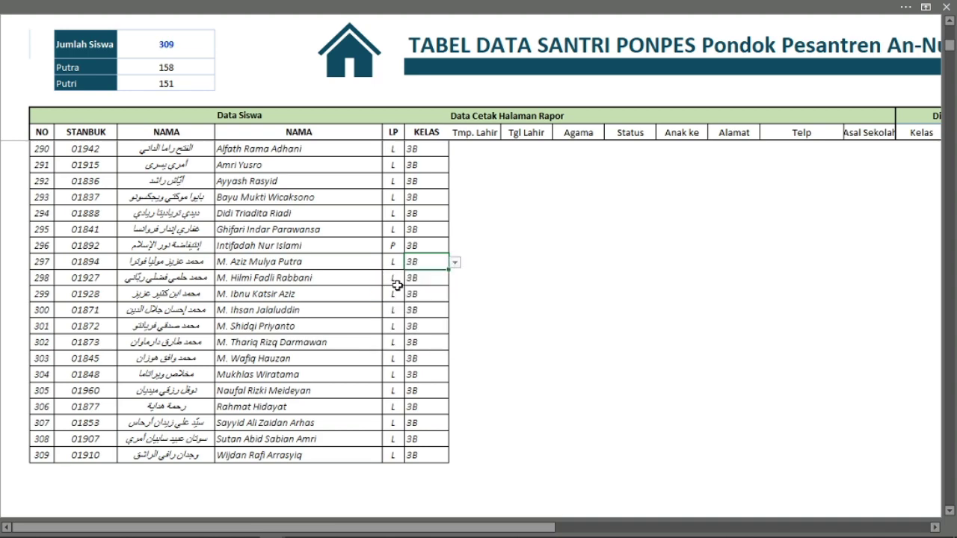
{"action": "left_click", "coordinate": [393, 246]}
{"action": "left_click", "coordinate": [412, 247]}
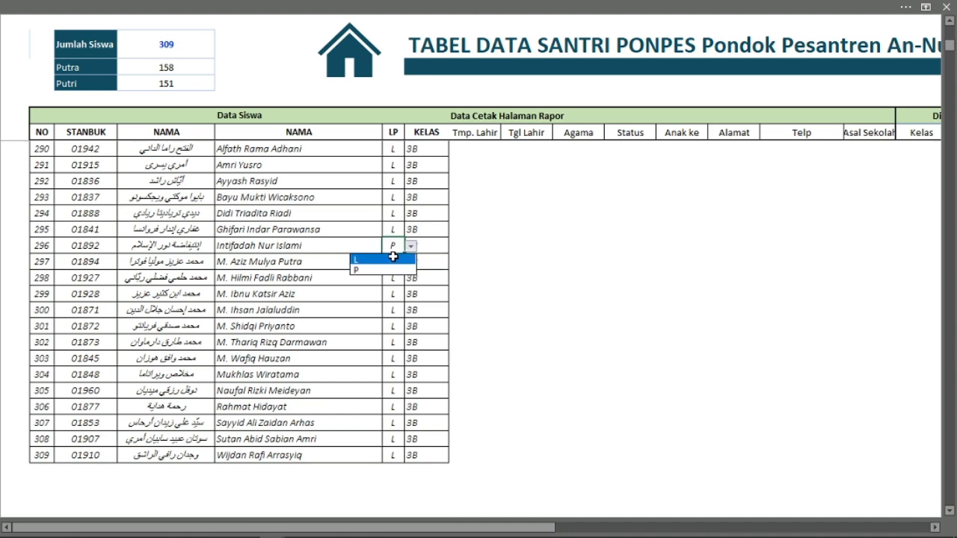
{"action": "left_click", "coordinate": [390, 259]}
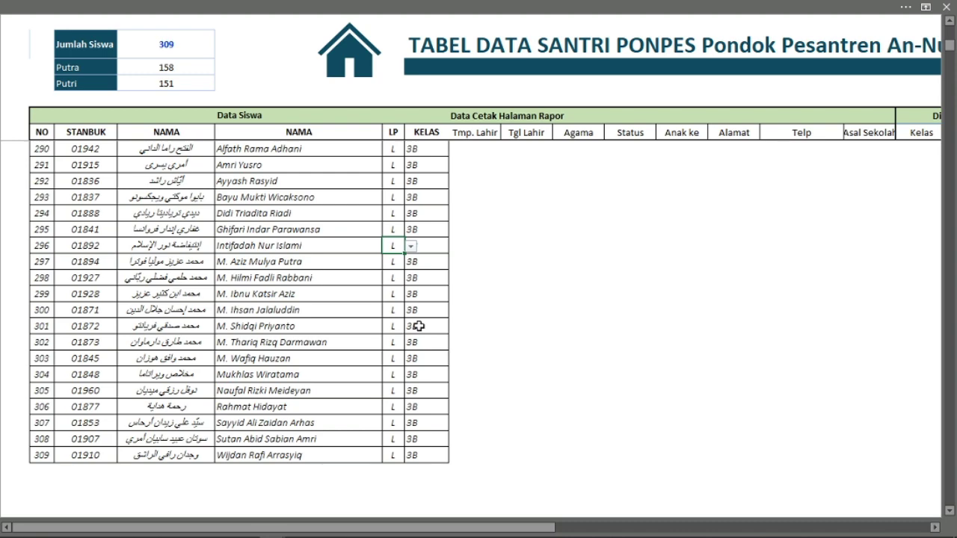
{"action": "left_click", "coordinate": [333, 265]}
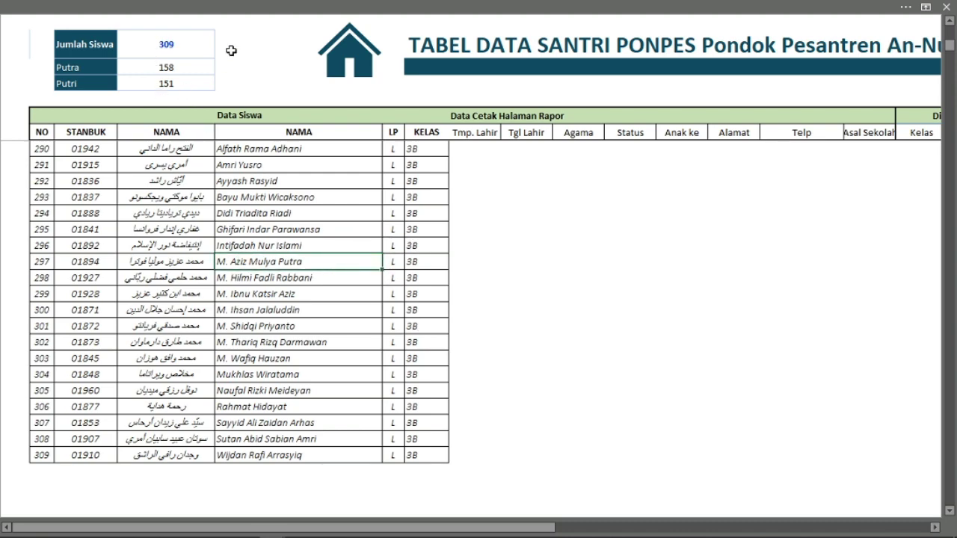
{"action": "left_click", "coordinate": [346, 231]}
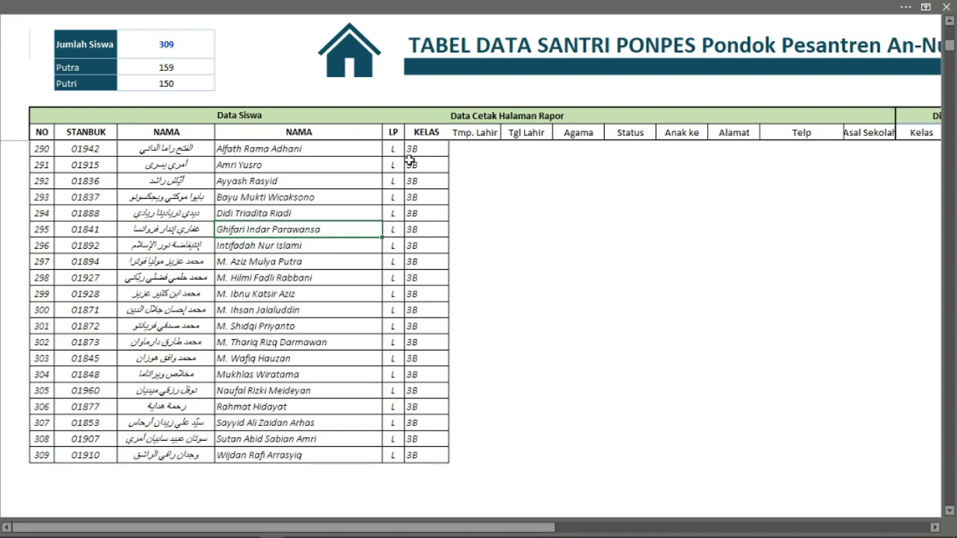
Step: Return to the home dashboard, and open the Data Guru sheet at the first teacher in the list
{"action": "left_click", "coordinate": [353, 49]}
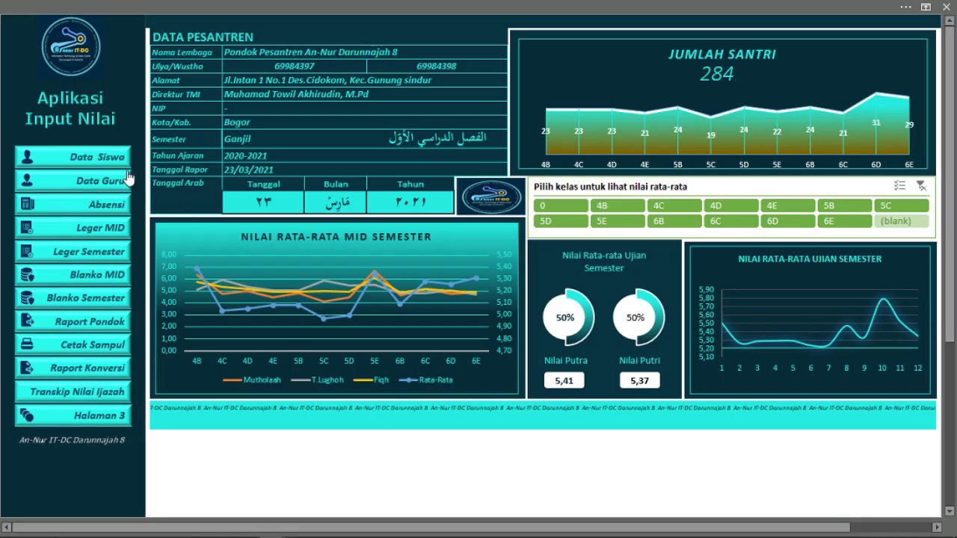
{"action": "left_click", "coordinate": [66, 182]}
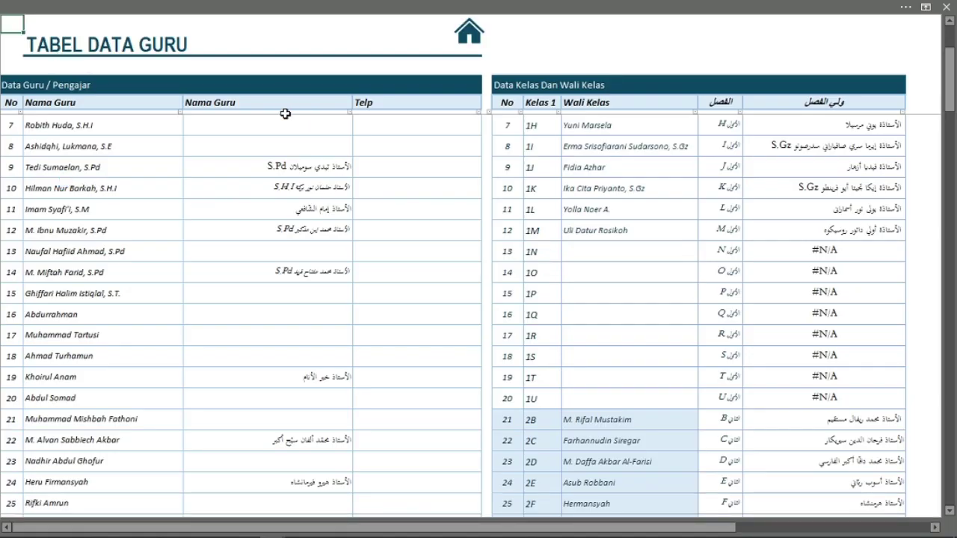
{"action": "left_click_drag", "start_coordinate": [284, 119], "coordinate": [281, 144]}
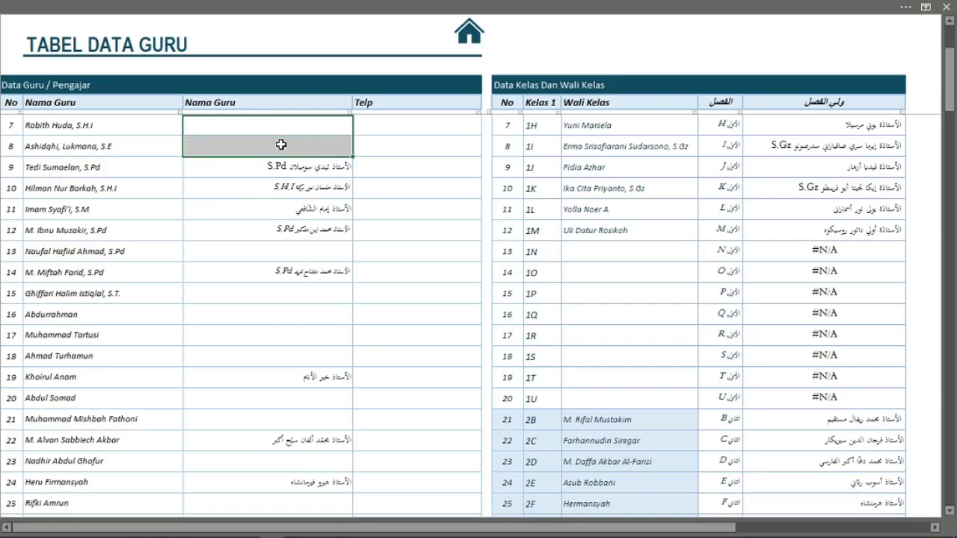
{"action": "key", "text": "Up"}
{"action": "key", "text": "Up"}
{"action": "key", "text": "Up"}
{"action": "key", "text": "Up"}
{"action": "key", "text": "Up"}
{"action": "key", "text": "Up"}
{"action": "key", "text": "Up"}
{"action": "key", "text": "Up"}
{"action": "key", "text": "Up"}
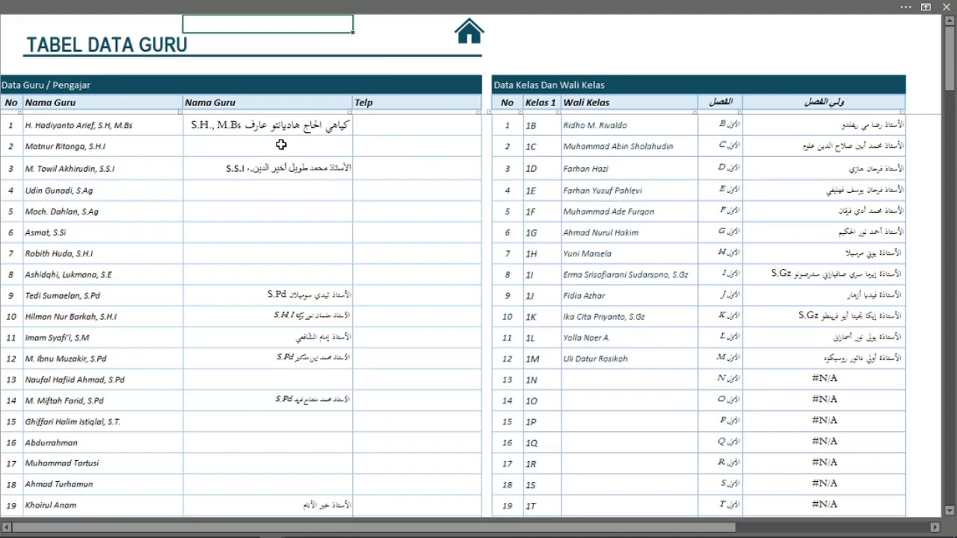
{"action": "key", "text": "Down"}
{"action": "key", "text": "Down"}
{"action": "key", "text": "Down"}
{"action": "key", "text": "Down"}
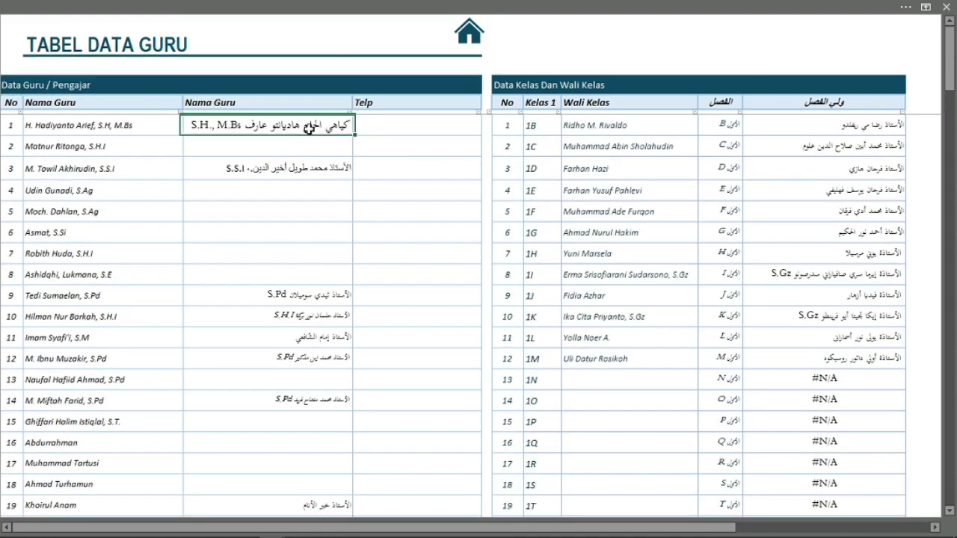
Step: Rename the heading of the second Nama Guru column, which holds the Arabic names, as "Nama Guru dalam B.Arab"
{"action": "left_click", "coordinate": [293, 147]}
{"action": "left_click", "coordinate": [292, 190]}
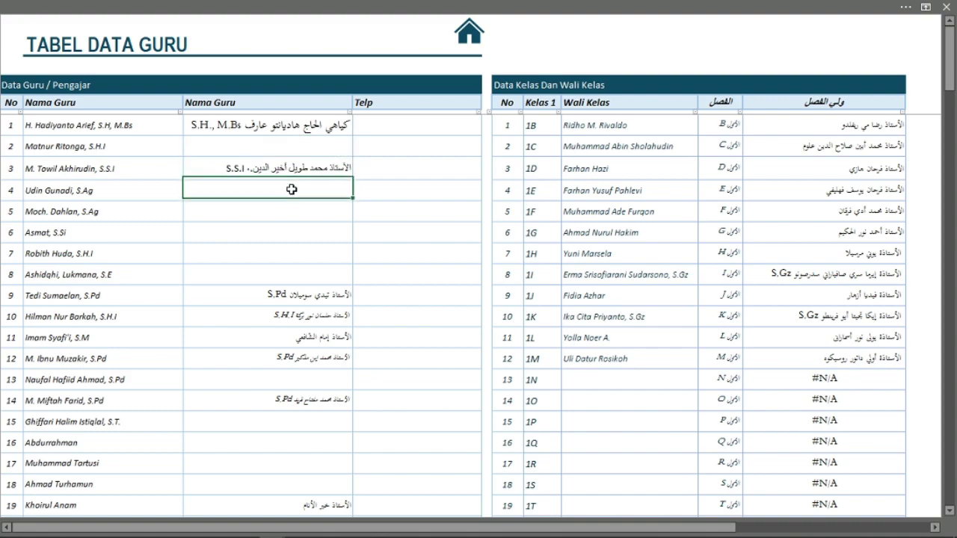
{"action": "left_click", "coordinate": [287, 212]}
{"action": "left_click", "coordinate": [287, 232]}
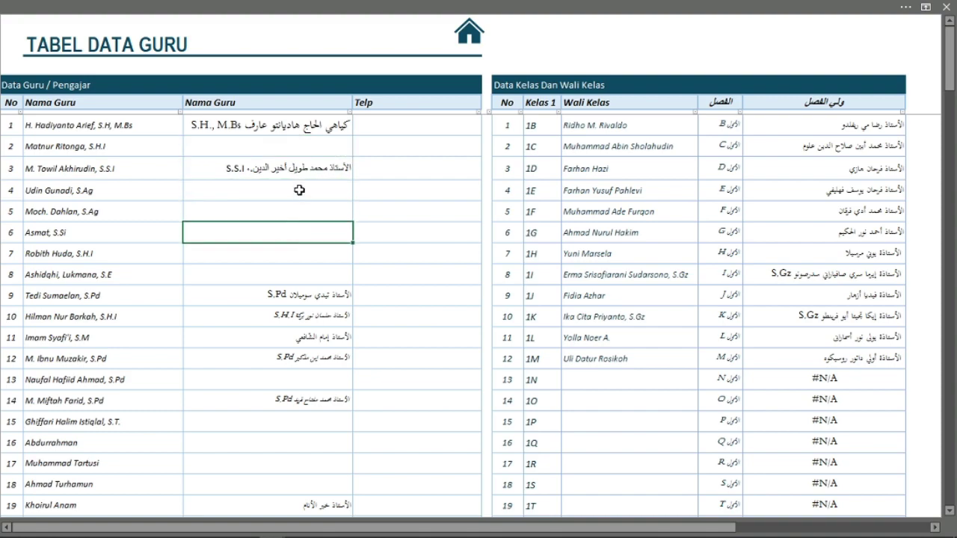
{"action": "left_click_drag", "start_coordinate": [299, 190], "coordinate": [294, 299]}
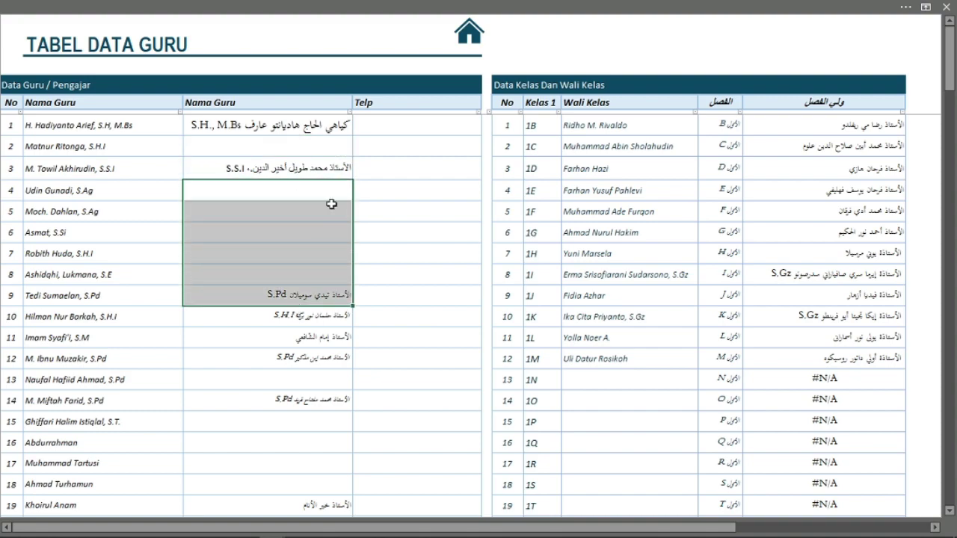
{"action": "double_click", "coordinate": [285, 100]}
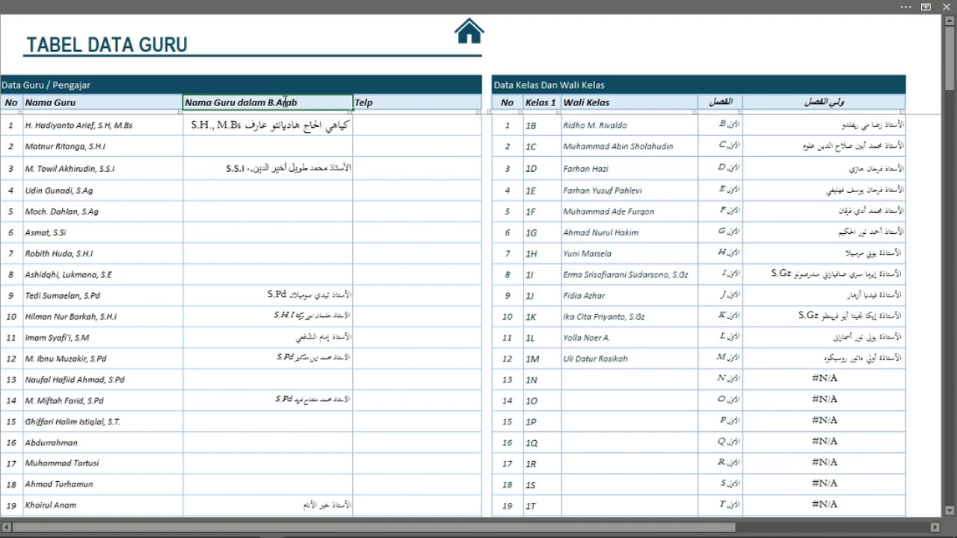
{"action": "left_click", "coordinate": [278, 187]}
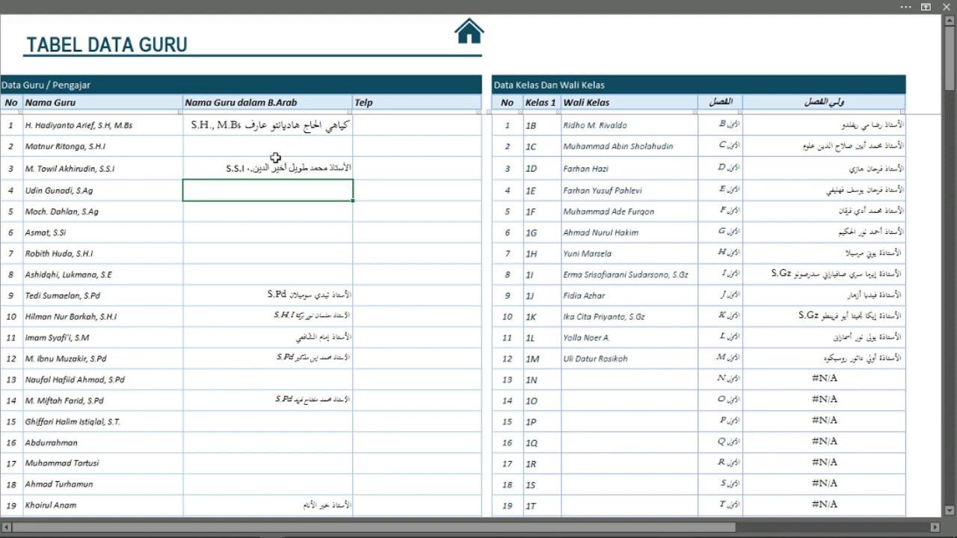
Step: Examine the homeroom teacher assignments of the Kelas 1 classes in the Data Kelas Dan Wali Kelas table
{"action": "left_click", "coordinate": [591, 126]}
{"action": "left_click", "coordinate": [592, 258]}
{"action": "left_click", "coordinate": [594, 273]}
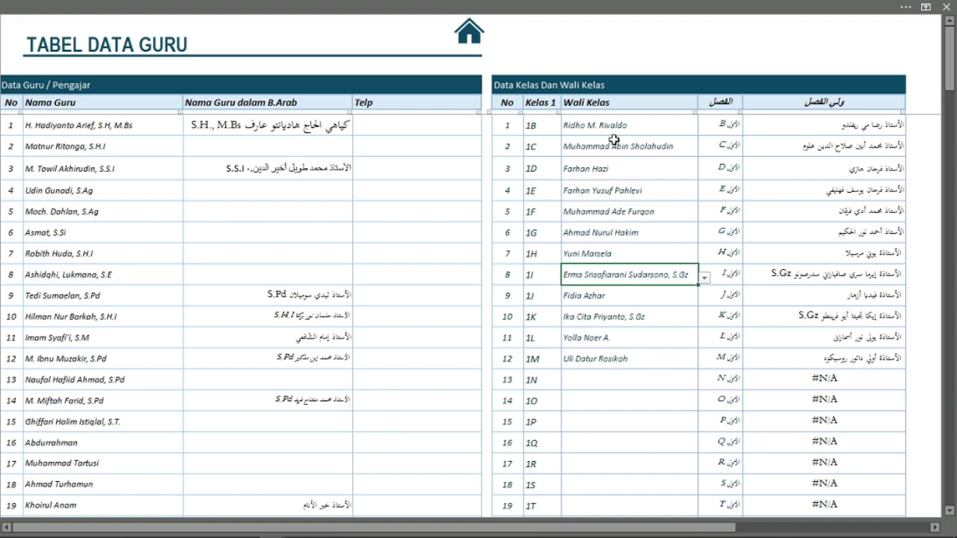
{"action": "left_click", "coordinate": [515, 89]}
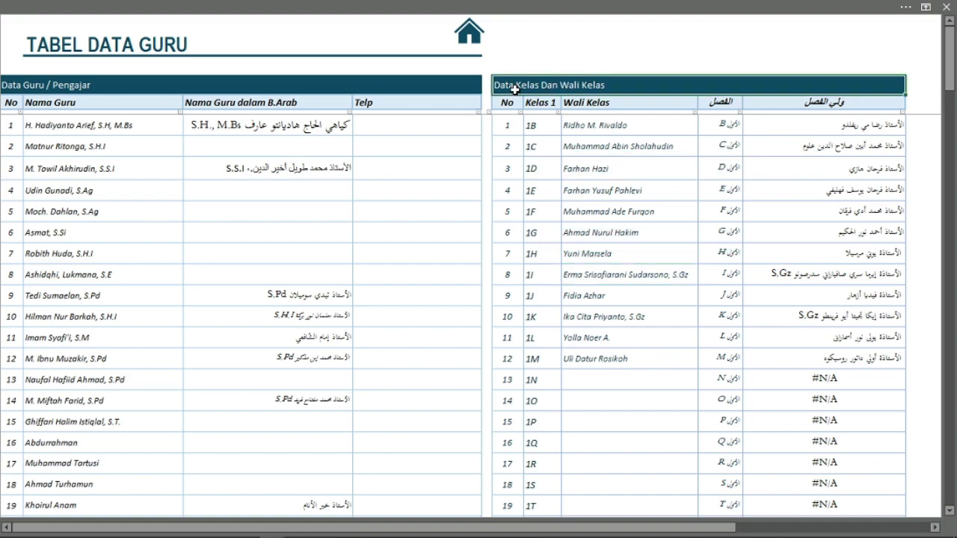
{"action": "left_click", "coordinate": [576, 178]}
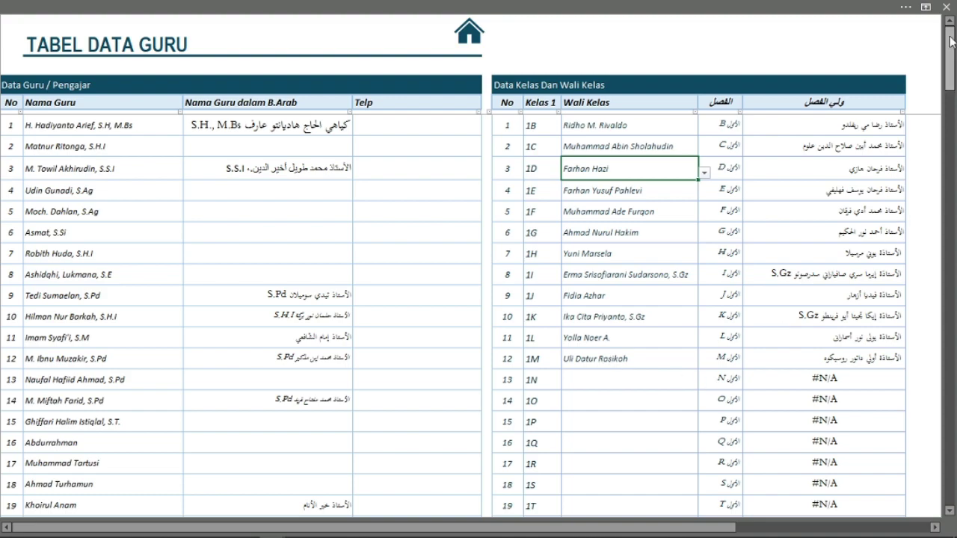
Step: Assign a homeroom teacher to class 1N by choosing a name from its Wali Kelas list
{"action": "left_click_drag", "start_coordinate": [949, 49], "coordinate": [953, 131]}
{"action": "left_click_drag", "start_coordinate": [953, 67], "coordinate": [952, 52]}
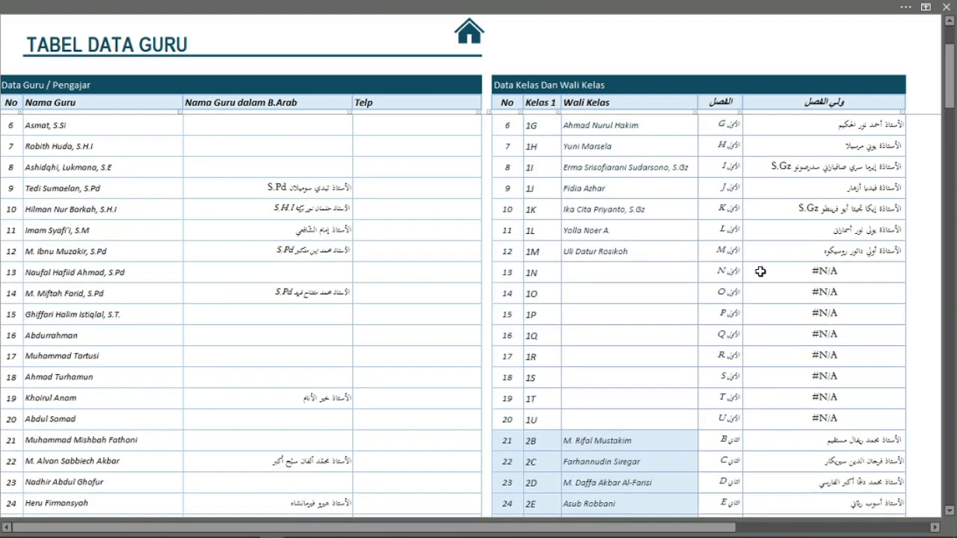
{"action": "left_click", "coordinate": [623, 272]}
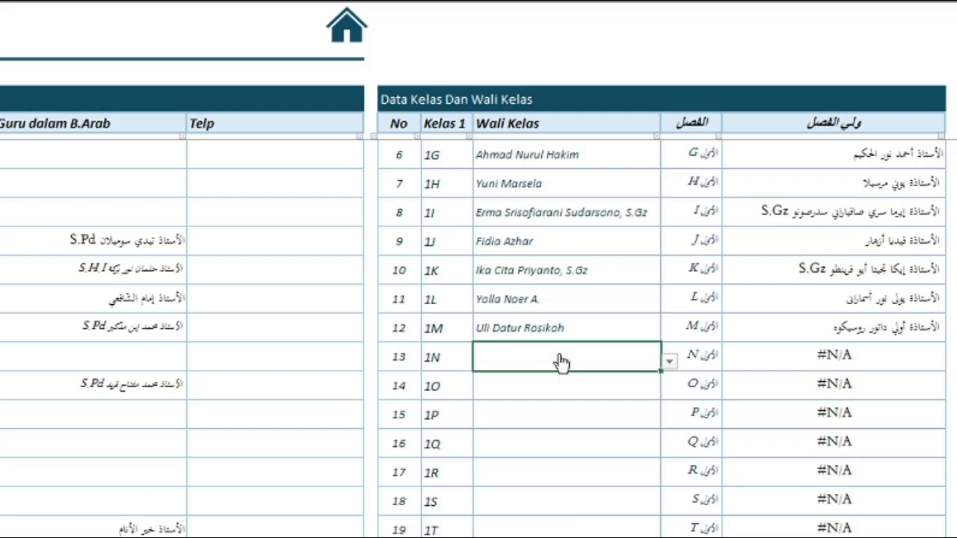
{"action": "left_click", "coordinate": [670, 362]}
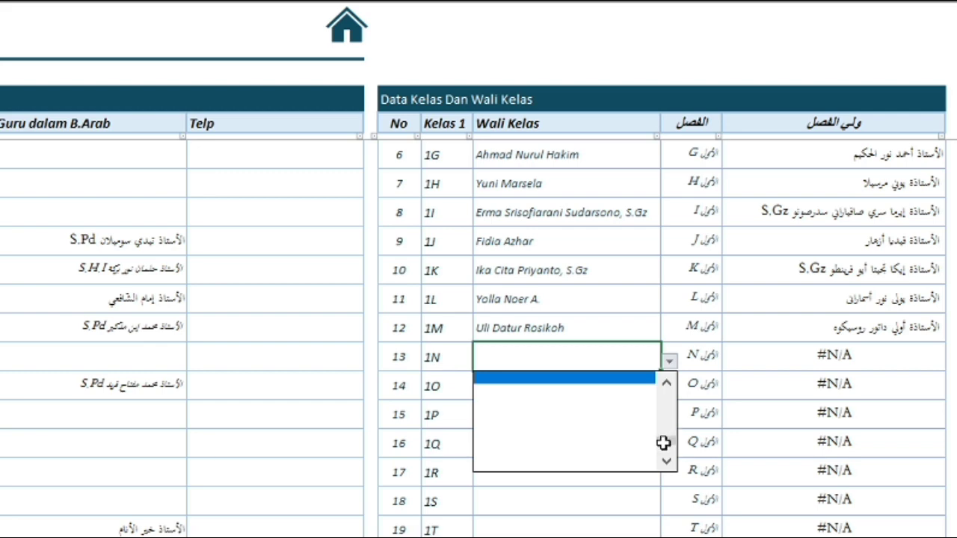
{"action": "mouse_move", "coordinate": [665, 438]}
{"action": "left_mouse_down"}
{"action": "mouse_move", "coordinate": [664, 427]}
{"action": "mouse_move", "coordinate": [668, 437]}
{"action": "left_mouse_up"}
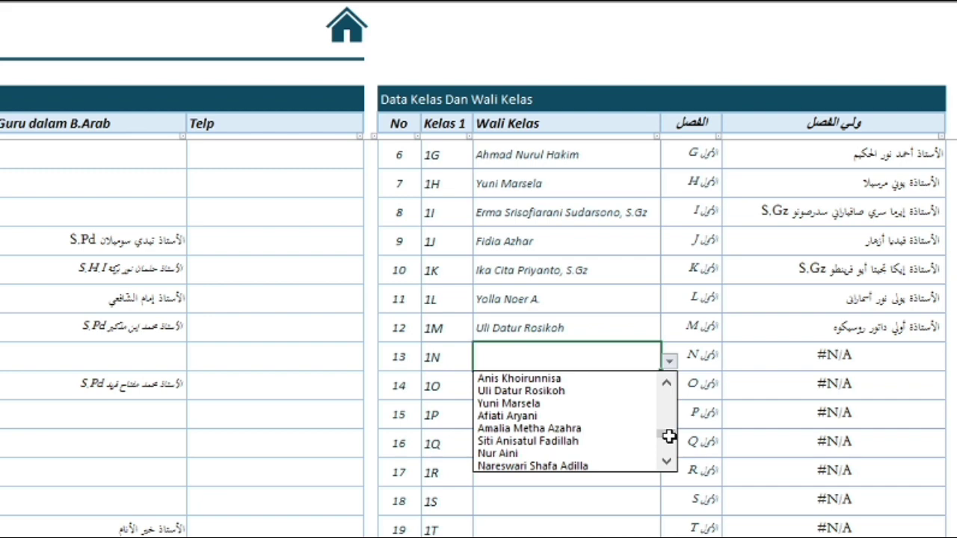
{"action": "left_click", "coordinate": [528, 402]}
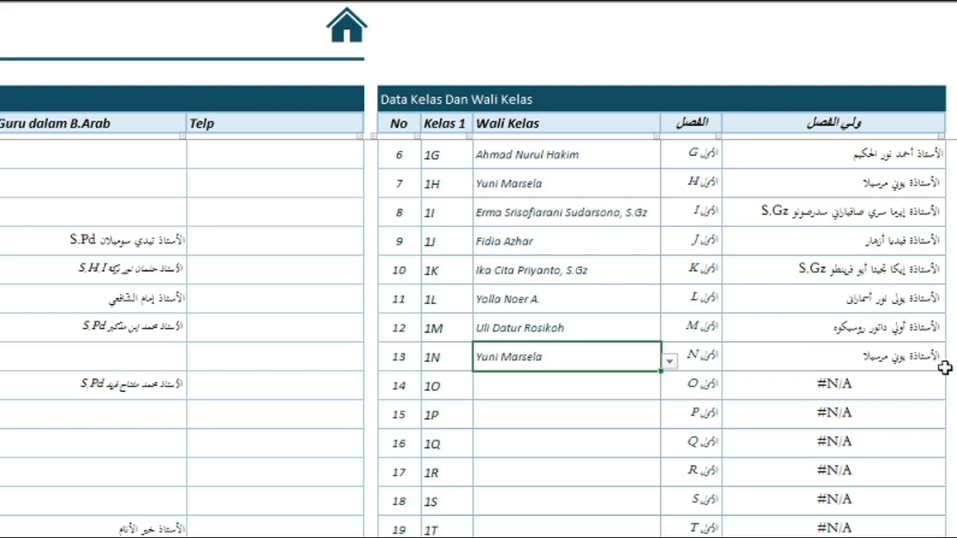
Step: Replace the homeroom teacher of class 1N with a different teacher from the Wali Kelas list
{"action": "left_click", "coordinate": [670, 362]}
{"action": "scroll", "coordinate": [665, 431], "scroll_direction": "up", "scroll_amount": 4}
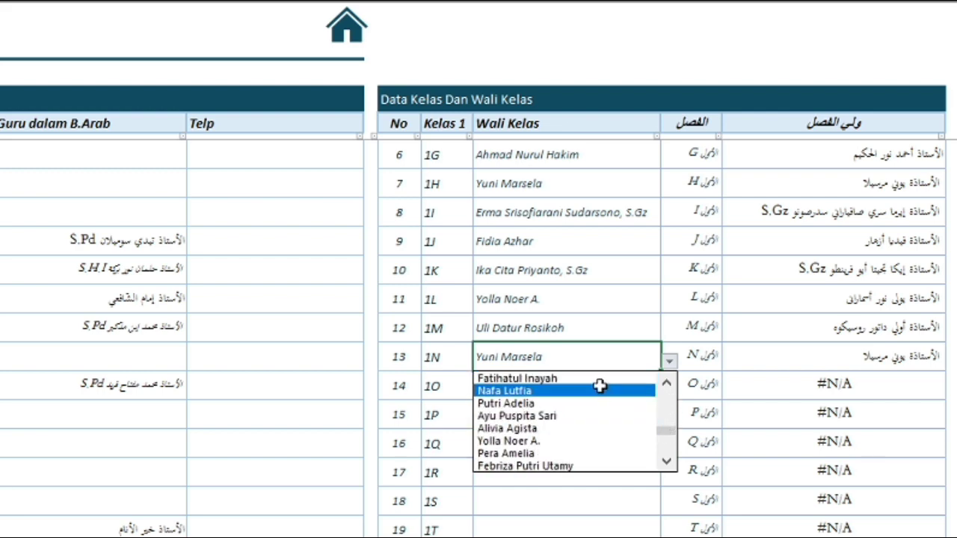
{"action": "key", "text": "Escape"}
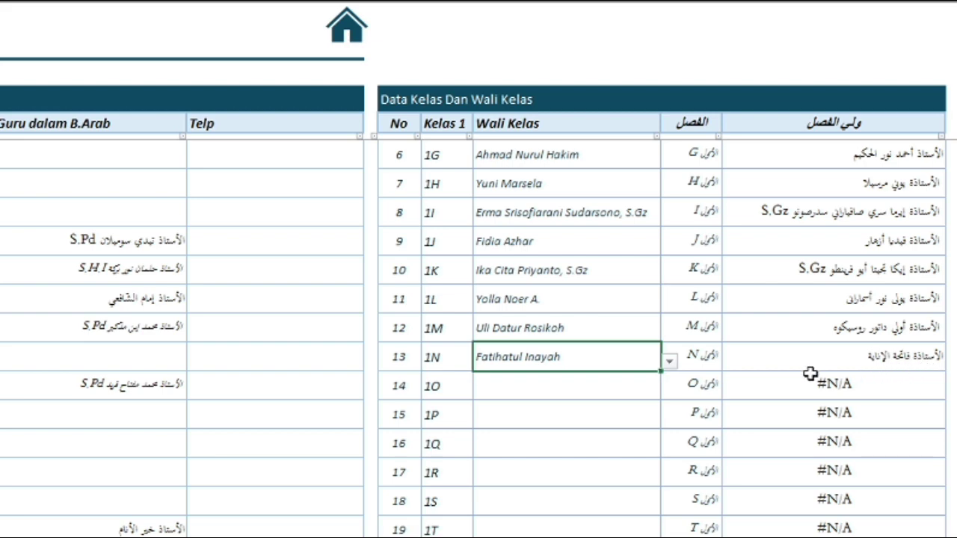
{"action": "left_click", "coordinate": [669, 361]}
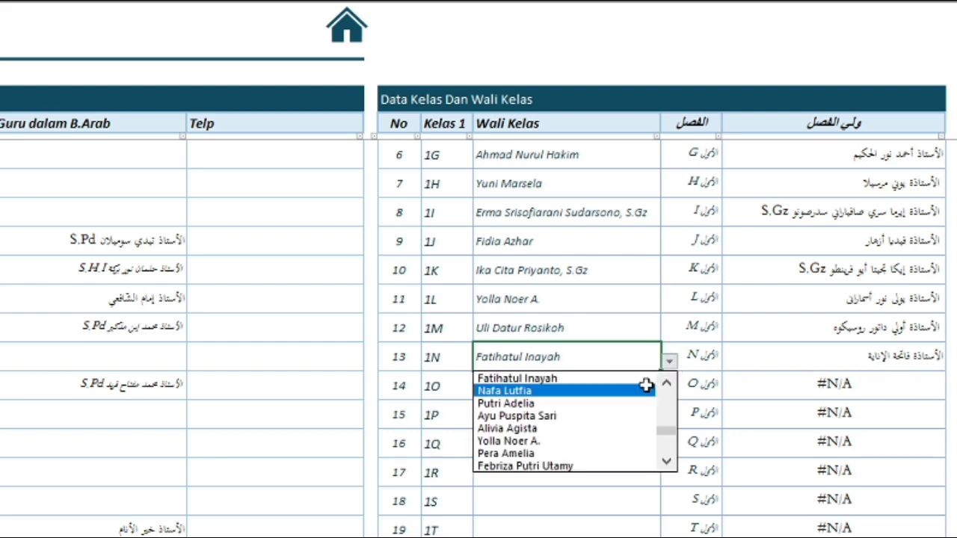
{"action": "left_click", "coordinate": [707, 379]}
{"action": "left_click", "coordinate": [576, 412]}
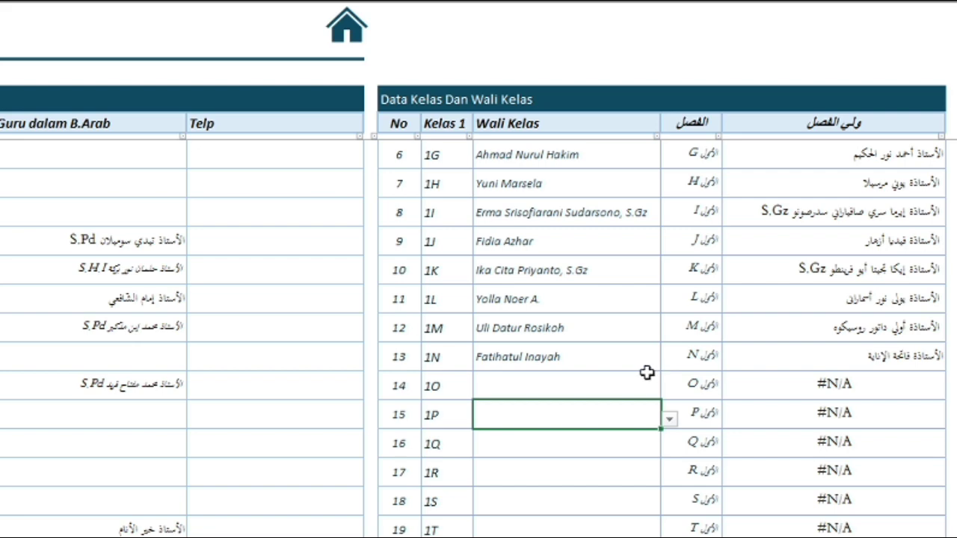
Step: Choose a homeroom teacher for class 1O from its Wali Kelas list
{"action": "left_click", "coordinate": [644, 378]}
{"action": "left_click", "coordinate": [667, 388]}
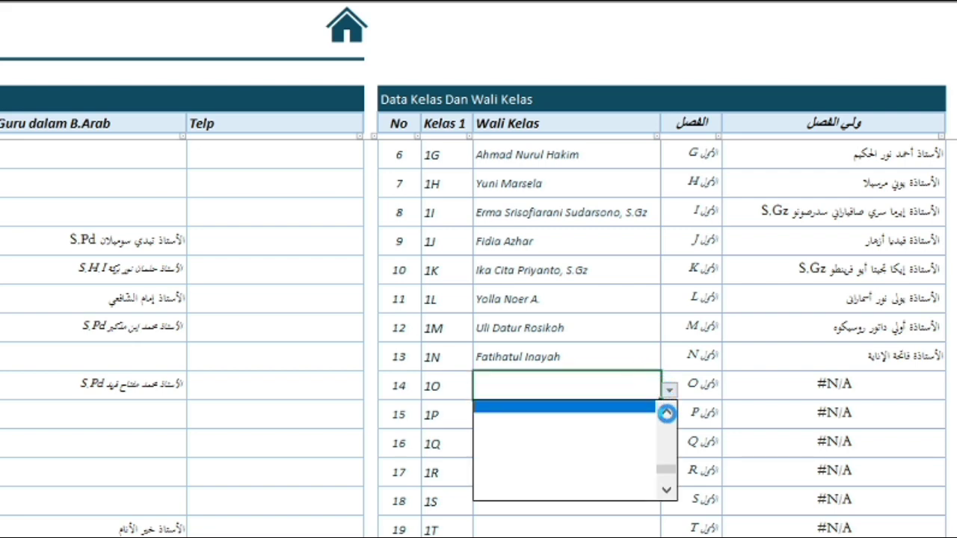
{"action": "left_click", "coordinate": [666, 413]}
{"action": "left_click", "coordinate": [665, 413]}
{"action": "left_click", "coordinate": [666, 413]}
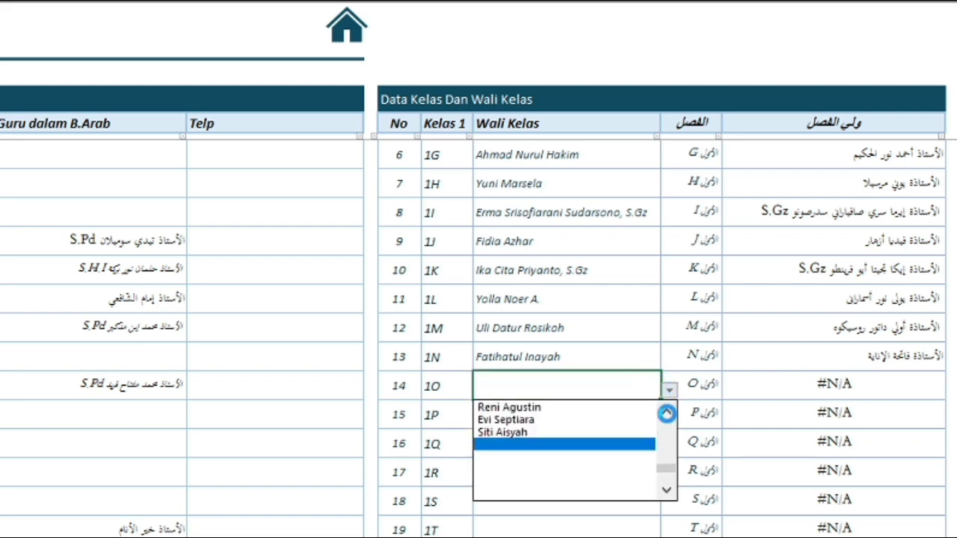
{"action": "left_click_drag", "start_coordinate": [666, 465], "coordinate": [666, 444]}
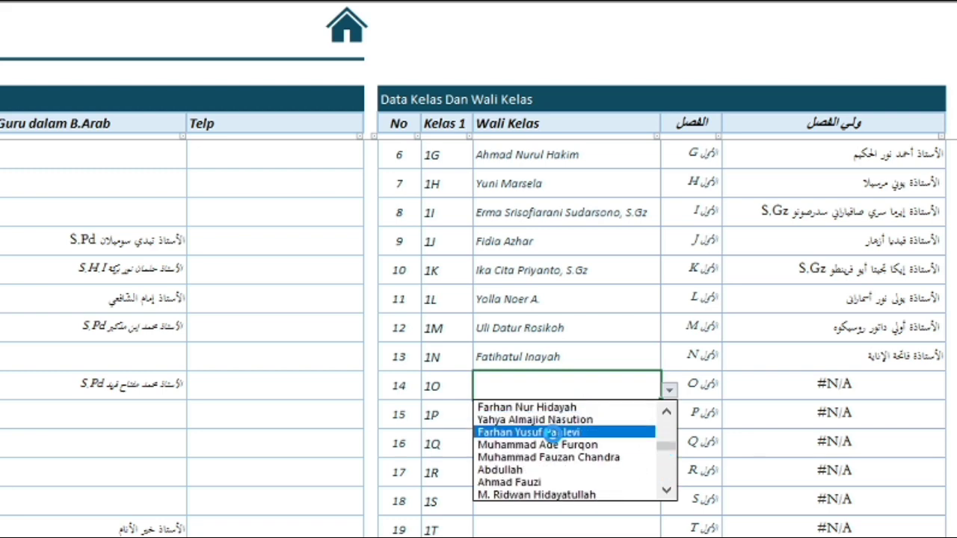
{"action": "left_click", "coordinate": [553, 433]}
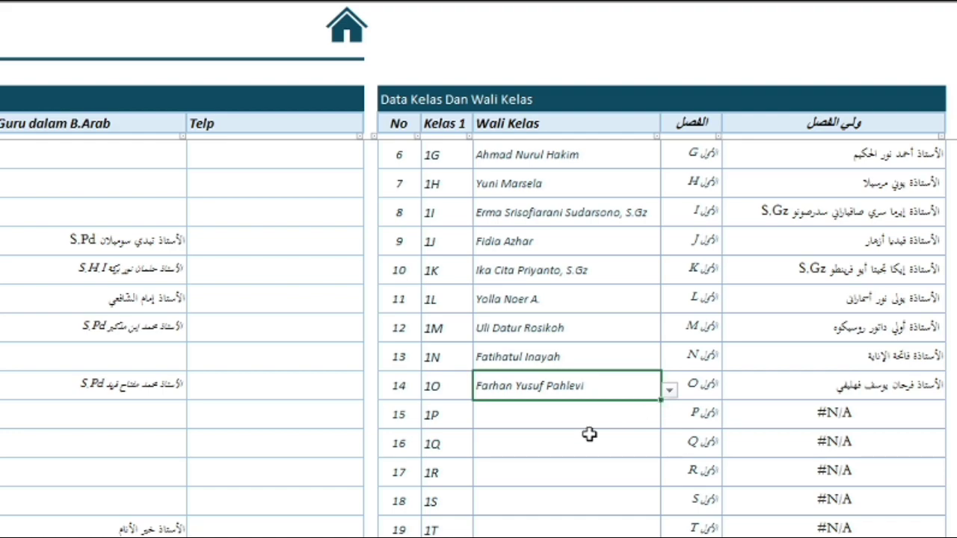
Step: Clear the Wali Kelas entries of classes 1N and 1O
{"action": "left_click_drag", "start_coordinate": [561, 349], "coordinate": [555, 396]}
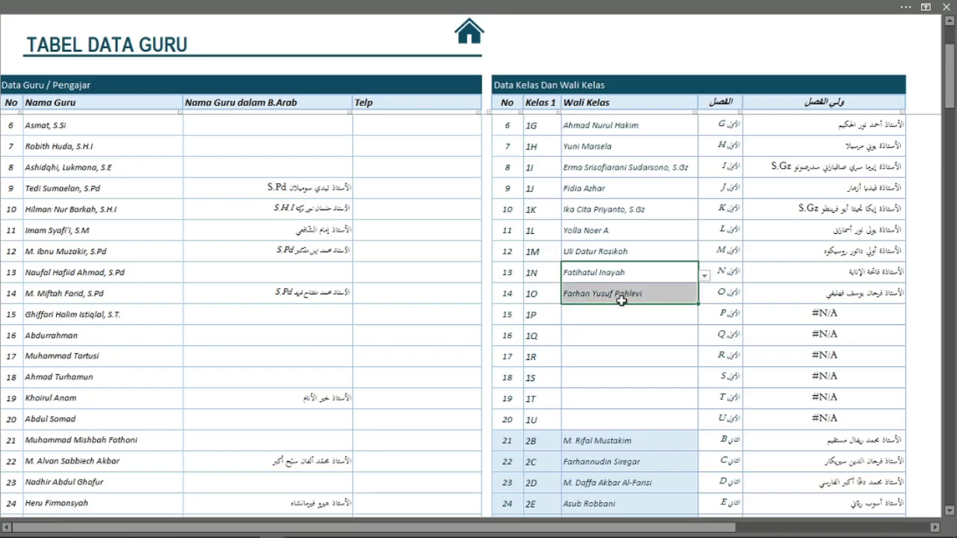
{"action": "key", "text": "Delete"}
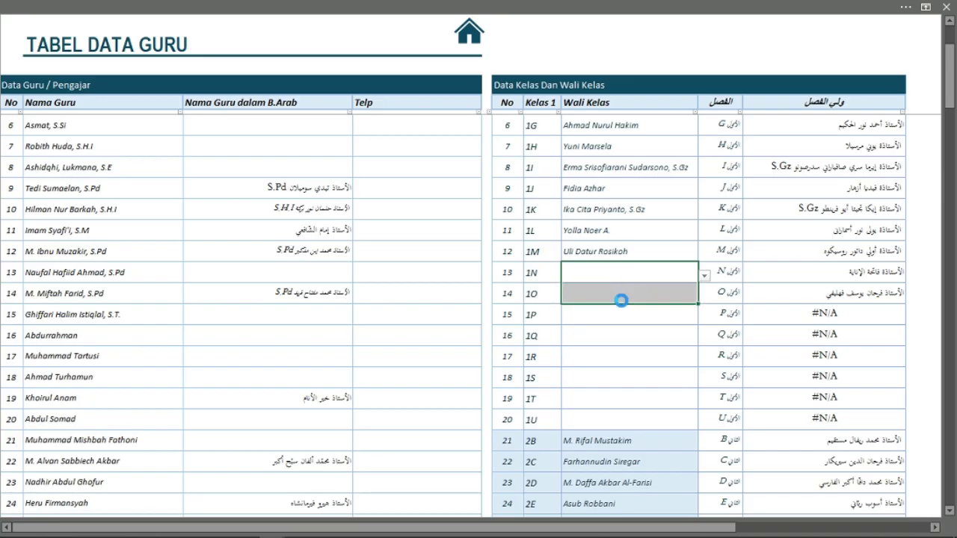
Step: Open the Absensi sheet from the home dashboard, and filter the KLS column to show only class 4B
{"action": "left_click", "coordinate": [479, 42]}
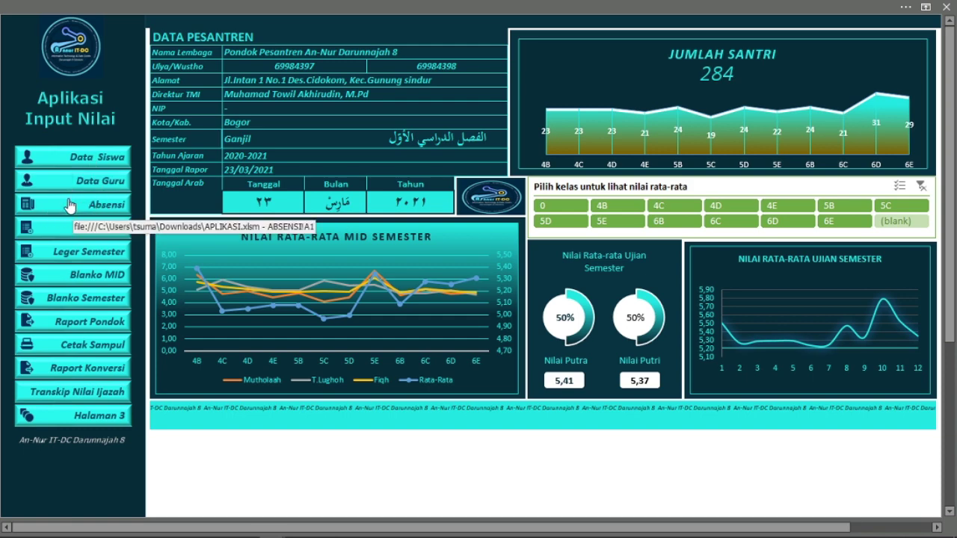
{"action": "left_click", "coordinate": [68, 205]}
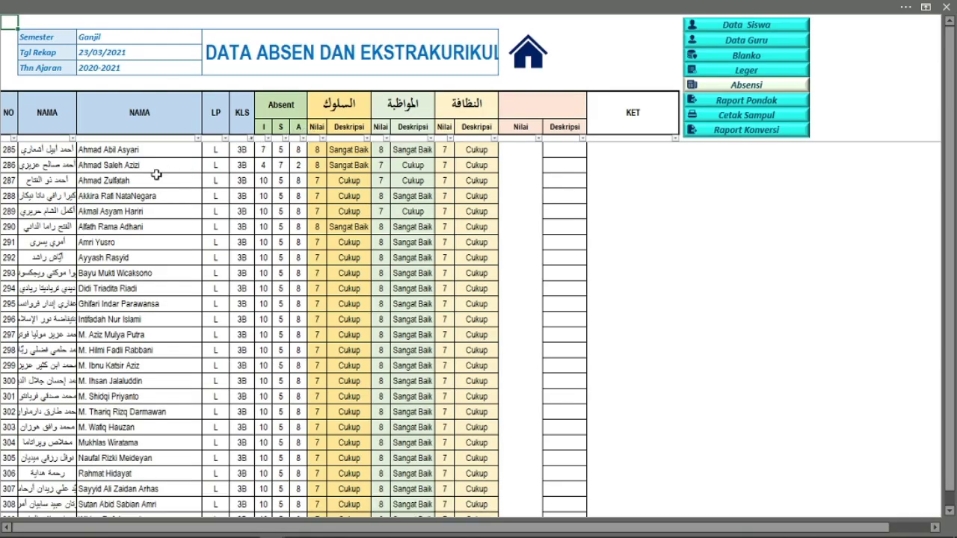
{"action": "left_click", "coordinate": [144, 153]}
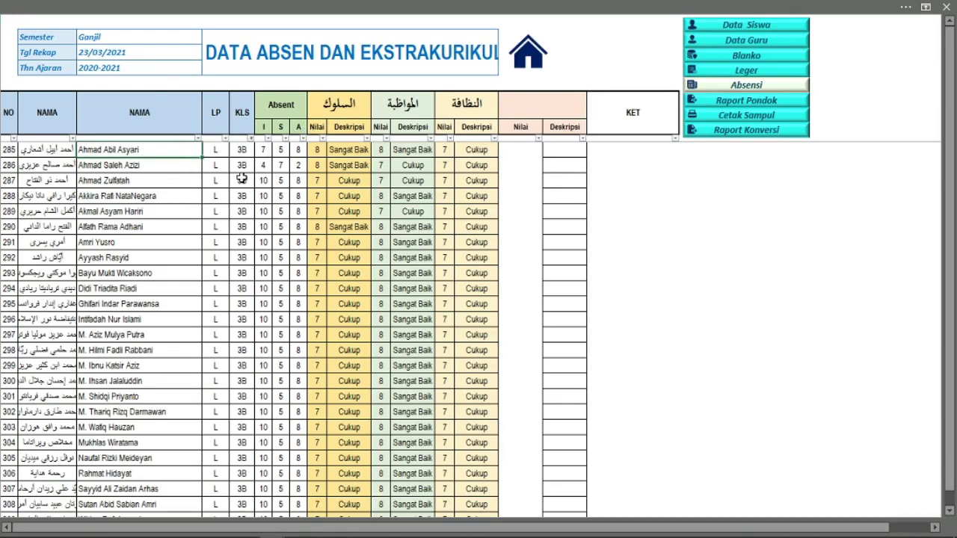
{"action": "left_click", "coordinate": [250, 139]}
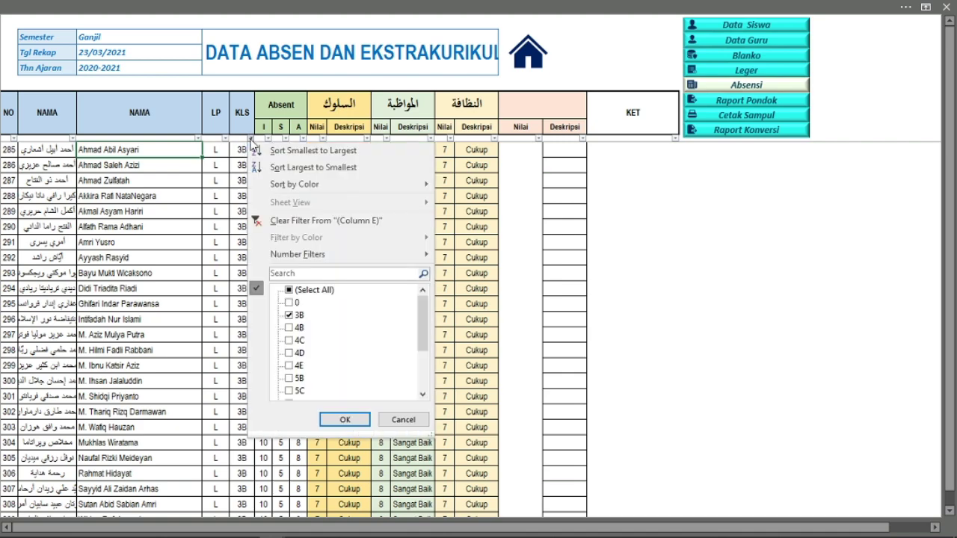
{"action": "left_click", "coordinate": [289, 317]}
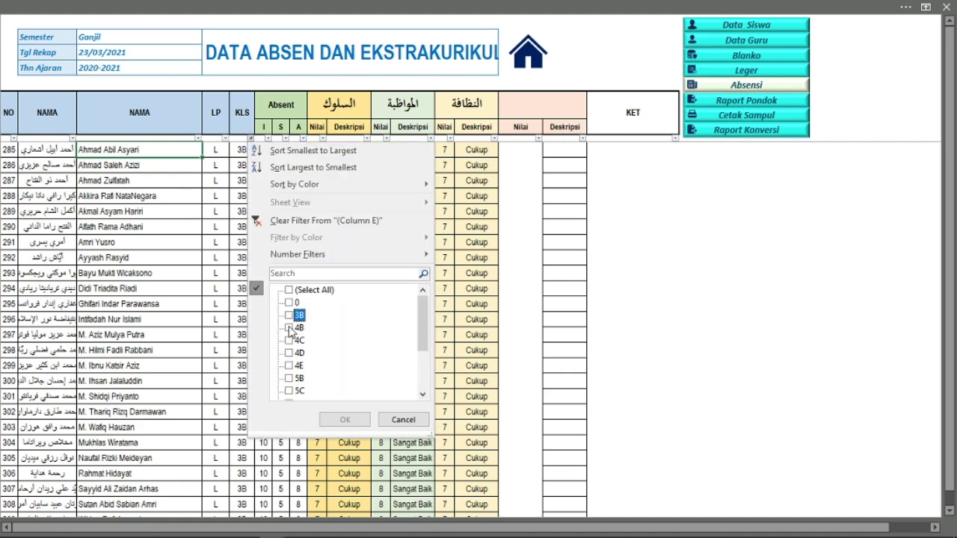
{"action": "left_click", "coordinate": [289, 328]}
{"action": "left_click", "coordinate": [353, 420]}
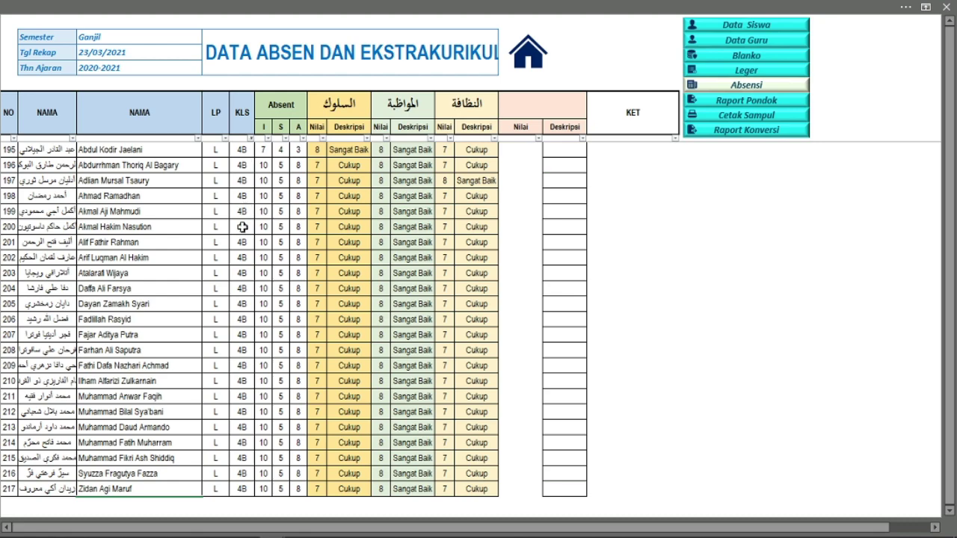
Step: Set the Absent values of student 196 to I 5, S 7 and A 3
{"action": "left_click", "coordinate": [265, 169]}
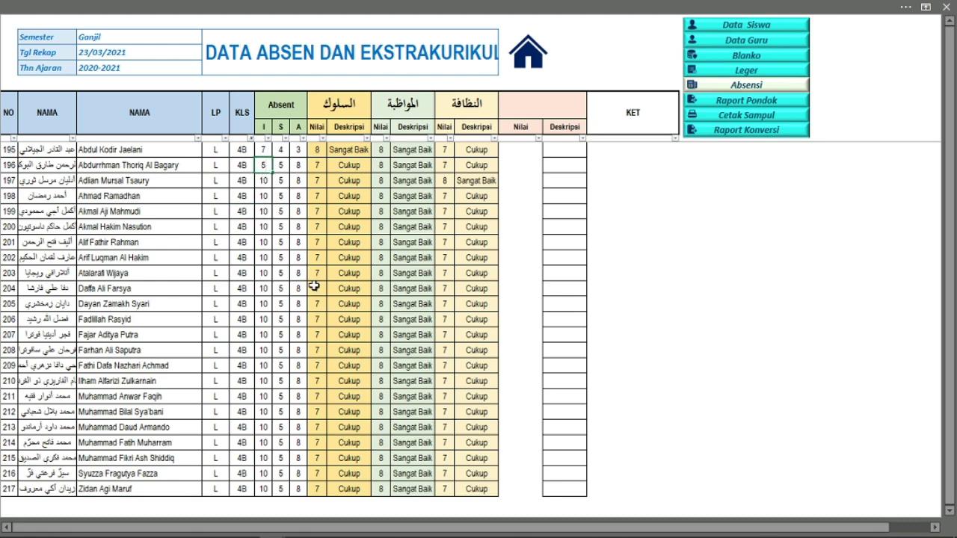
{"action": "type", "text": "5"}
{"action": "key", "text": "Tab"}
{"action": "key", "text": "Tab"}
{"action": "type", "text": "3"}
{"action": "key", "text": "Tab"}
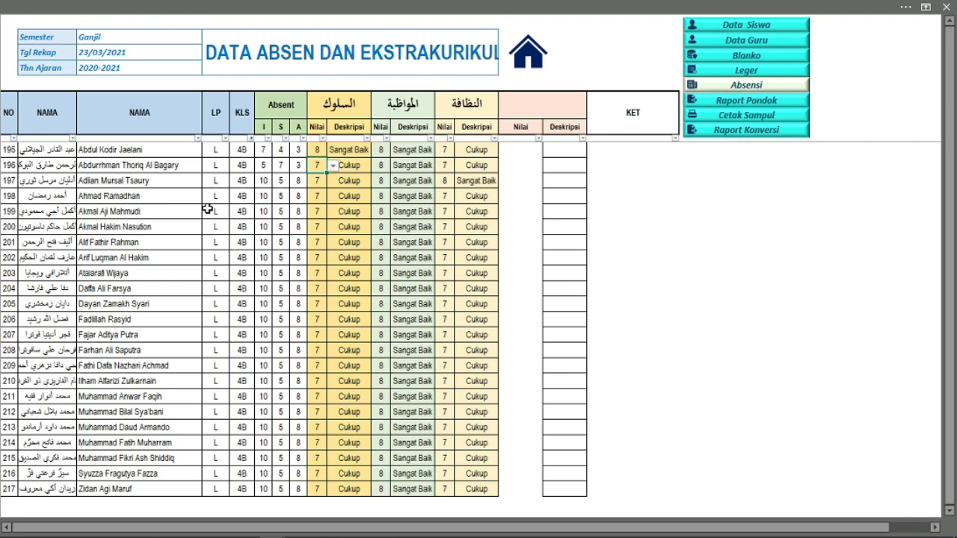
Step: Change the KLS filter to show only class 4C
{"action": "left_click", "coordinate": [251, 138]}
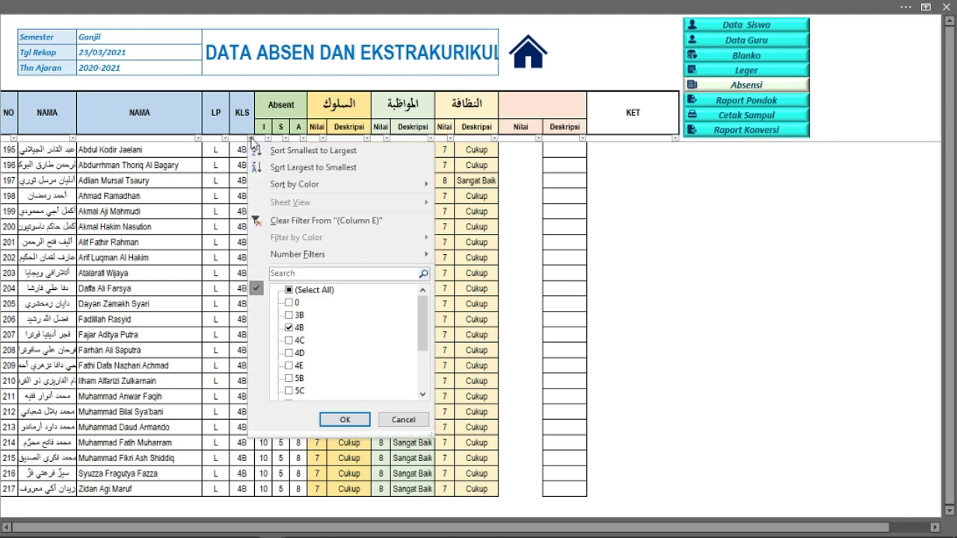
{"action": "left_click", "coordinate": [289, 327]}
{"action": "left_click", "coordinate": [289, 340]}
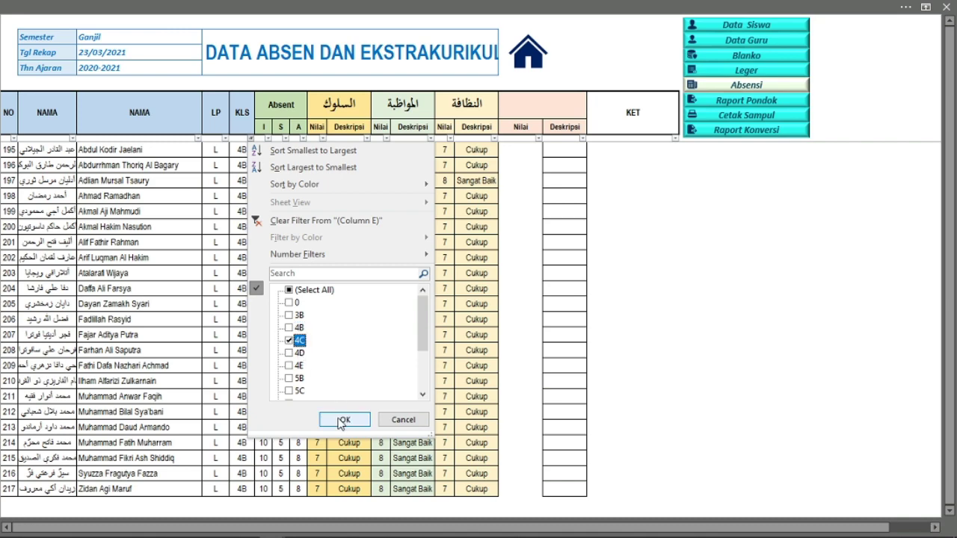
{"action": "left_click", "coordinate": [344, 417]}
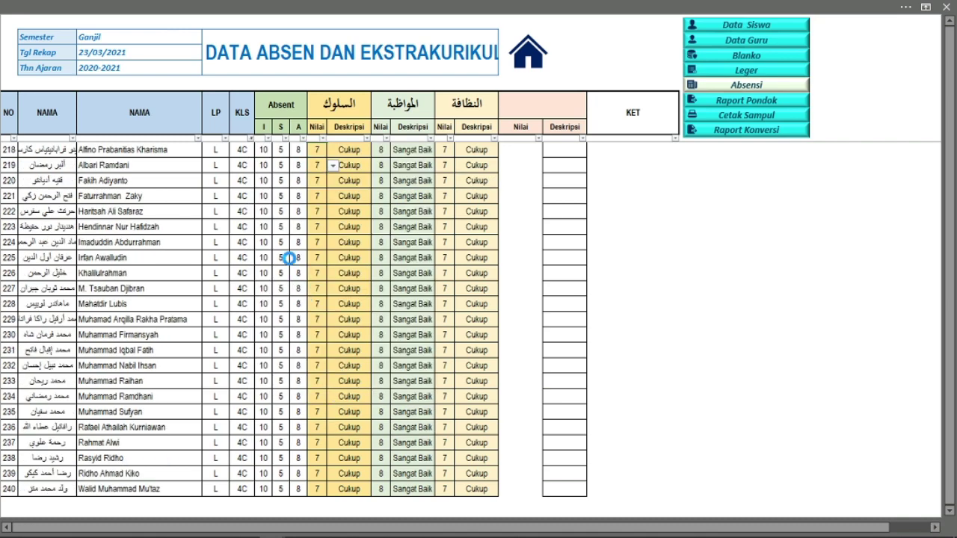
Step: Set the Absent values of student 218 to I 8 and A 2
{"action": "left_click", "coordinate": [262, 152]}
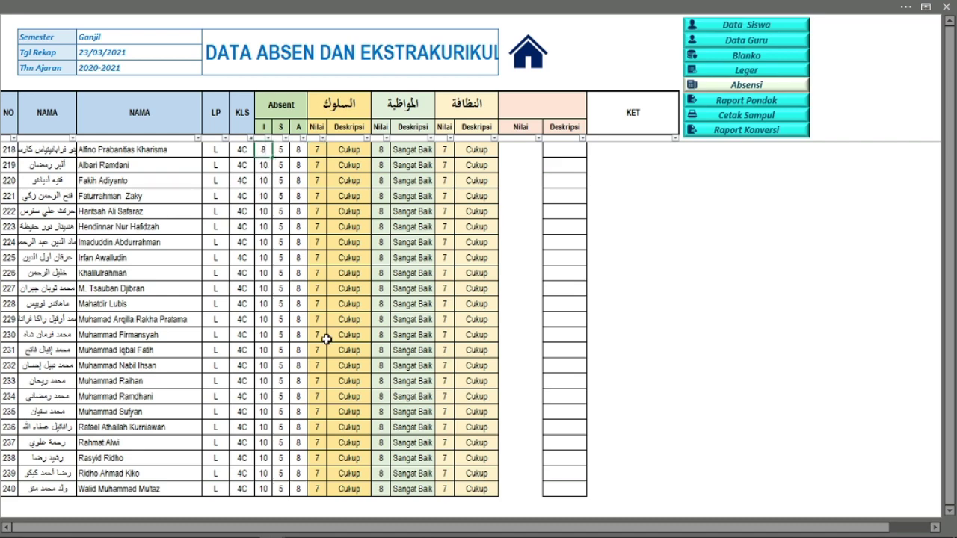
{"action": "key", "text": "Tab"}
{"action": "key", "text": "Tab"}
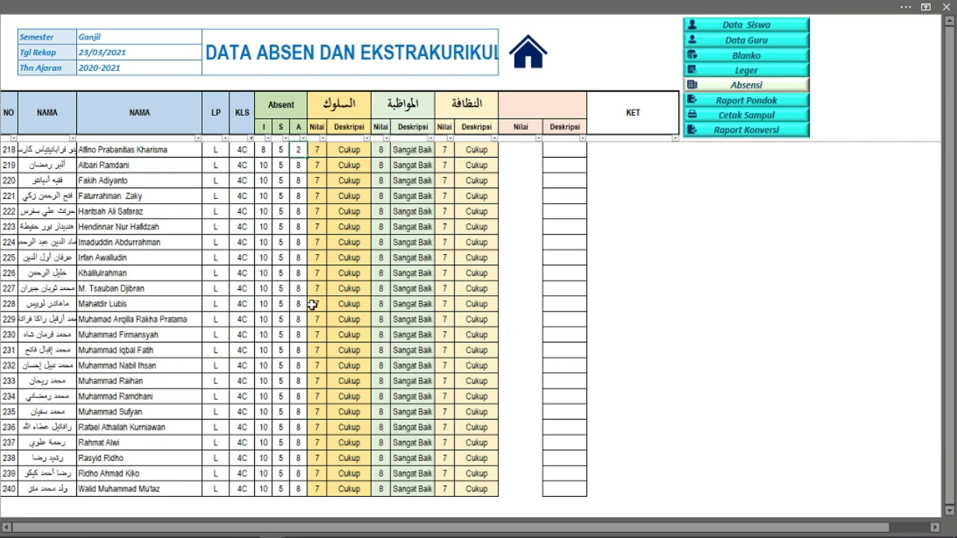
{"action": "key", "text": "Return"}
Step: Set the السلوك Nilai of students 218, 223 and 225 to 8
{"action": "left_click", "coordinate": [316, 199]}
{"action": "left_click", "coordinate": [379, 181]}
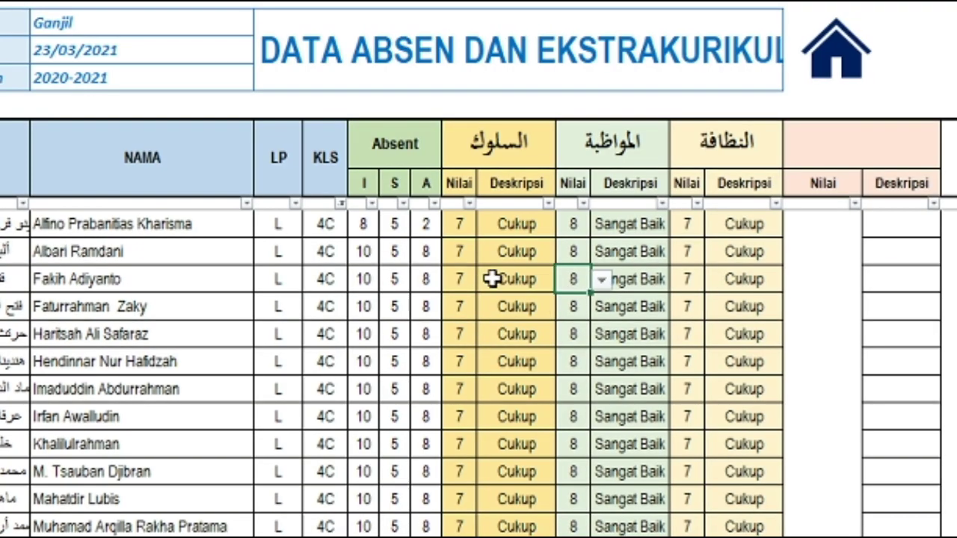
{"action": "left_click", "coordinate": [549, 141]}
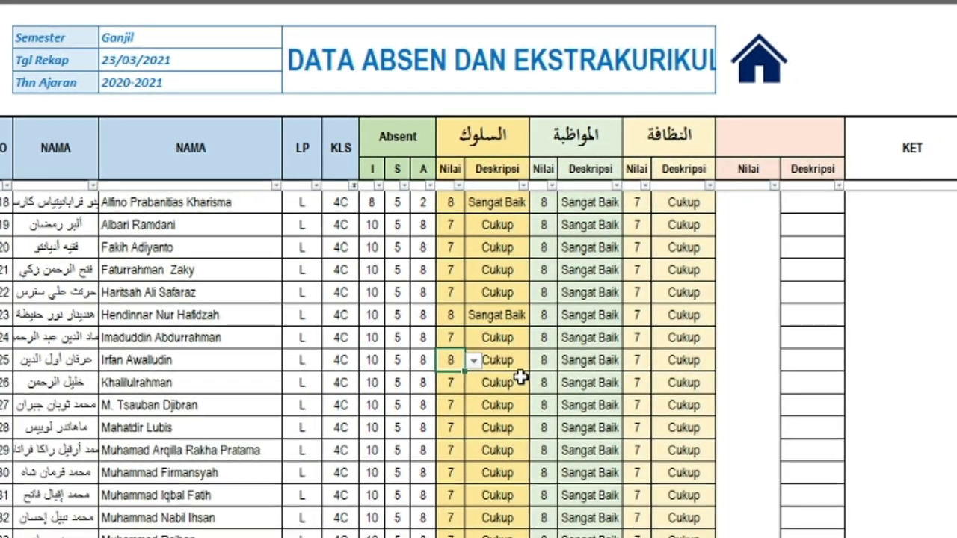
{"action": "left_click", "coordinate": [512, 382]}
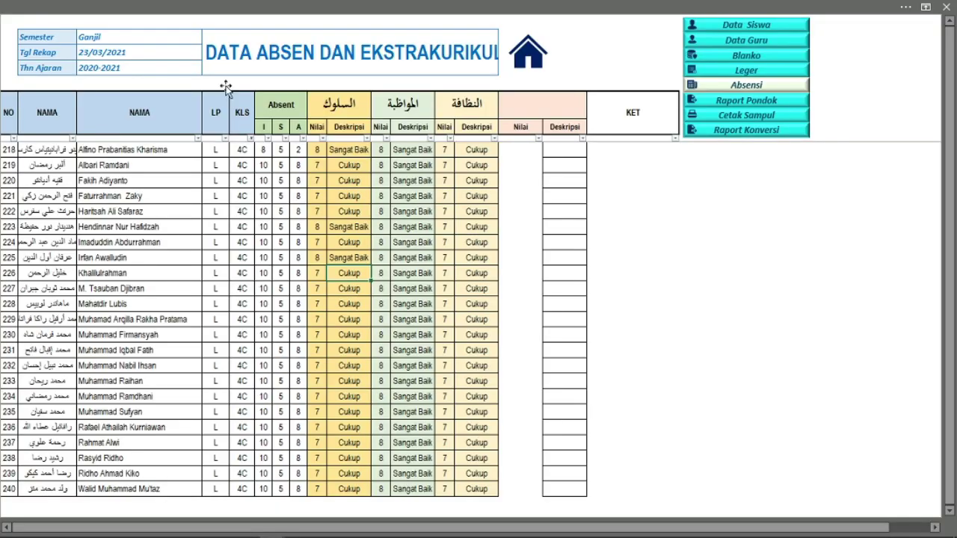
Step: Examine the semester details in the header and the Absent, السلوك, المواظبة and النظافة values of class 4C
{"action": "left_click_drag", "start_coordinate": [129, 37], "coordinate": [124, 66]}
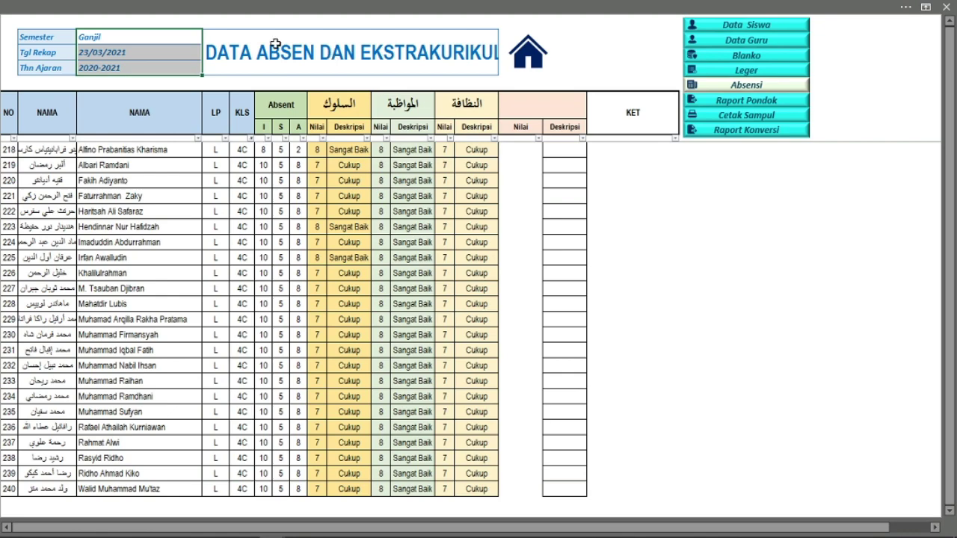
{"action": "left_click_drag", "start_coordinate": [262, 149], "coordinate": [318, 293]}
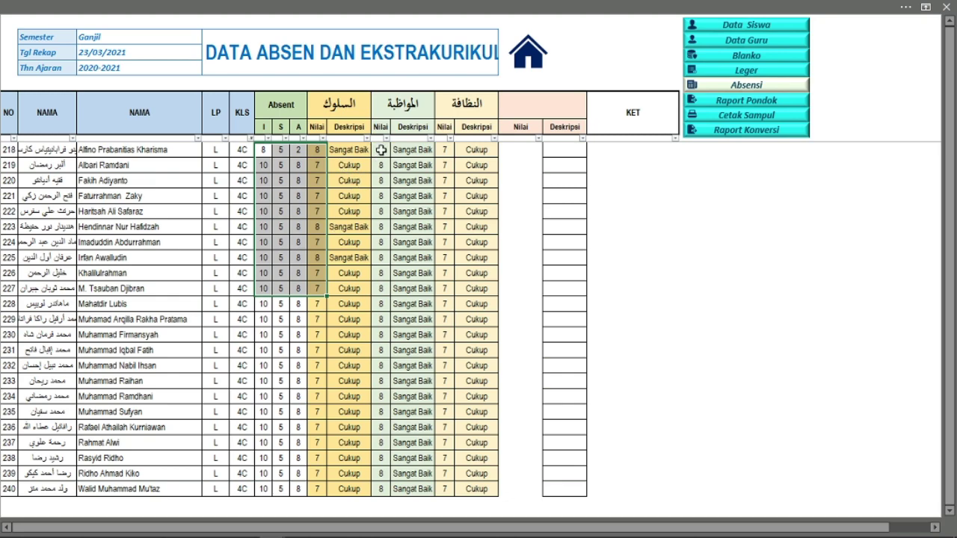
{"action": "left_click_drag", "start_coordinate": [381, 150], "coordinate": [384, 192]}
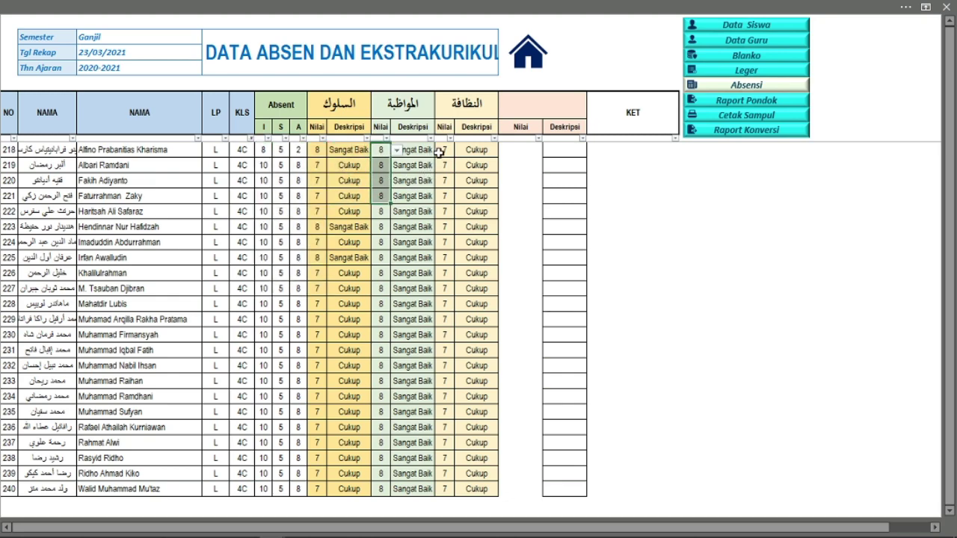
{"action": "left_click_drag", "start_coordinate": [448, 149], "coordinate": [447, 201]}
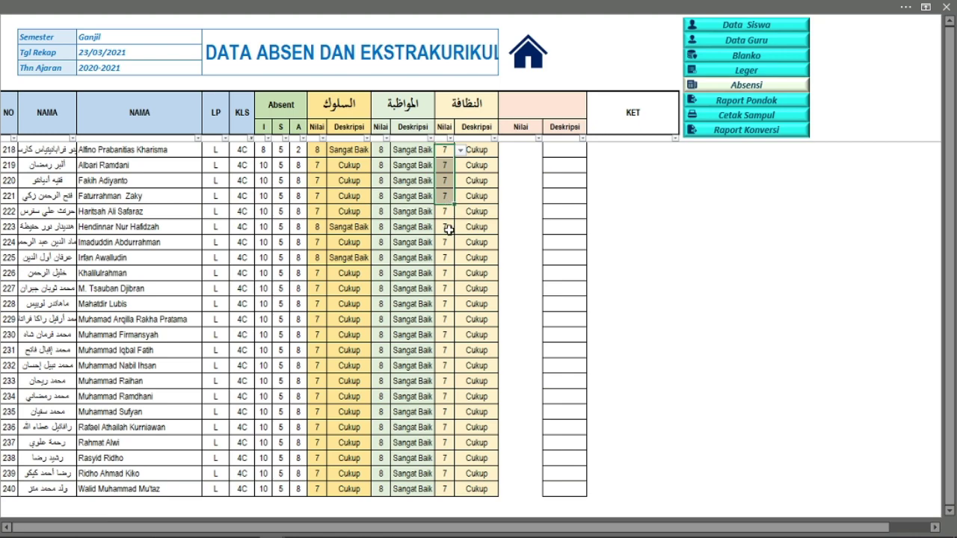
Step: Set the النظافة Nilai of student 223 to 8
{"action": "left_click", "coordinate": [451, 228]}
{"action": "left_click", "coordinate": [460, 228]}
{"action": "left_click", "coordinate": [448, 245]}
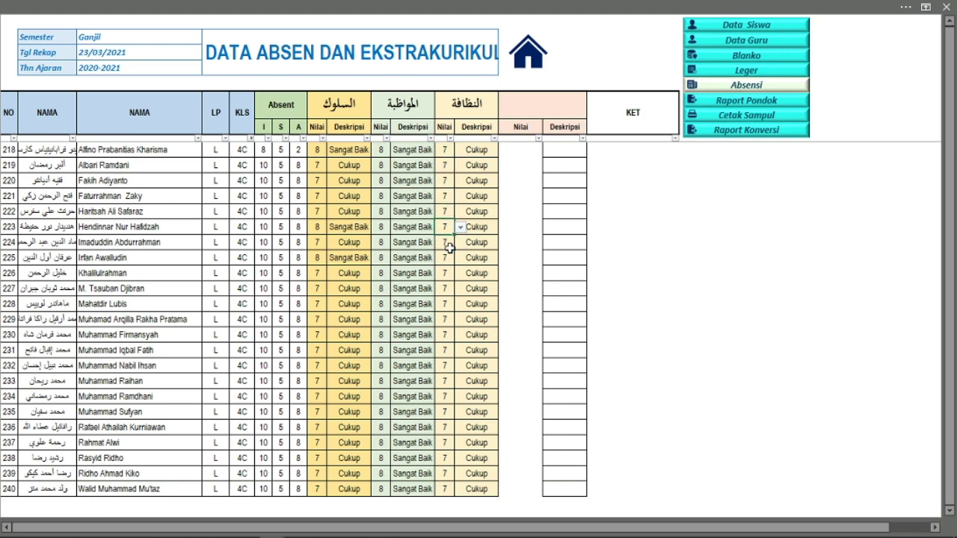
{"action": "left_click", "coordinate": [444, 174]}
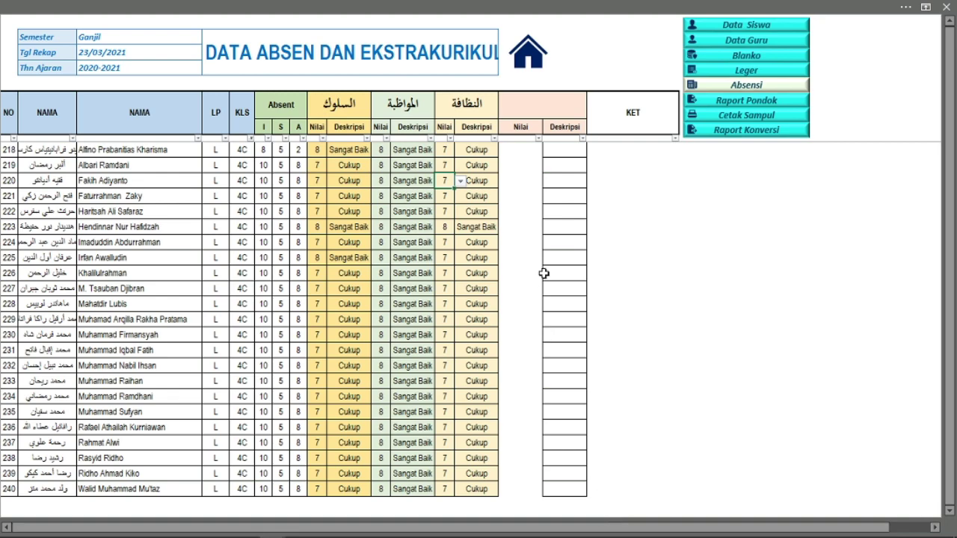
Step: Return to the home dashboard and open the Leger Semester exam grade input form
{"action": "left_click", "coordinate": [530, 58]}
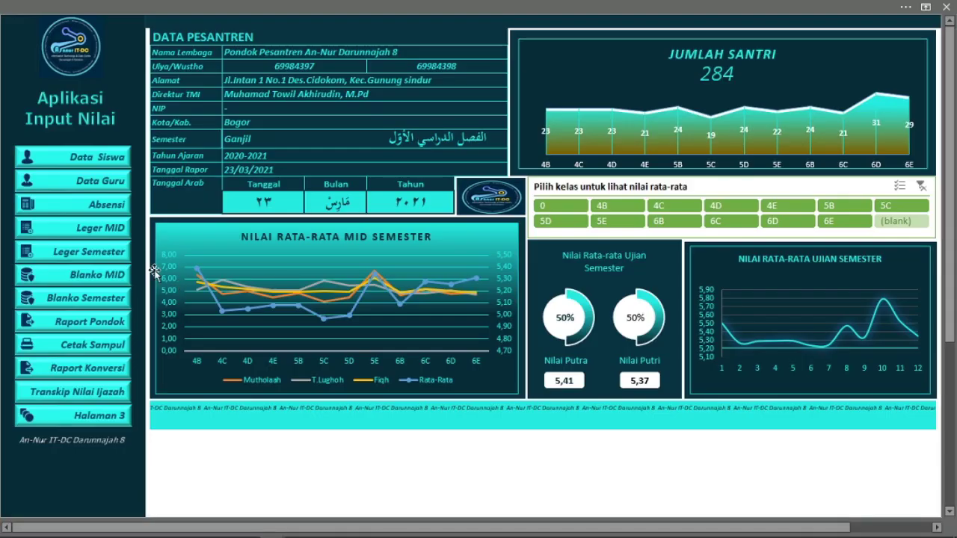
{"action": "left_click", "coordinate": [87, 254]}
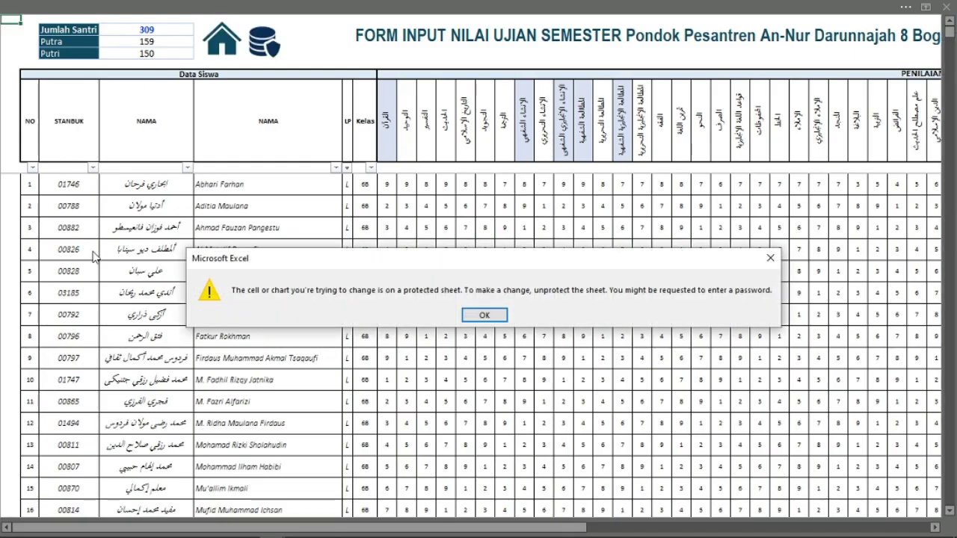
{"action": "left_click", "coordinate": [486, 316]}
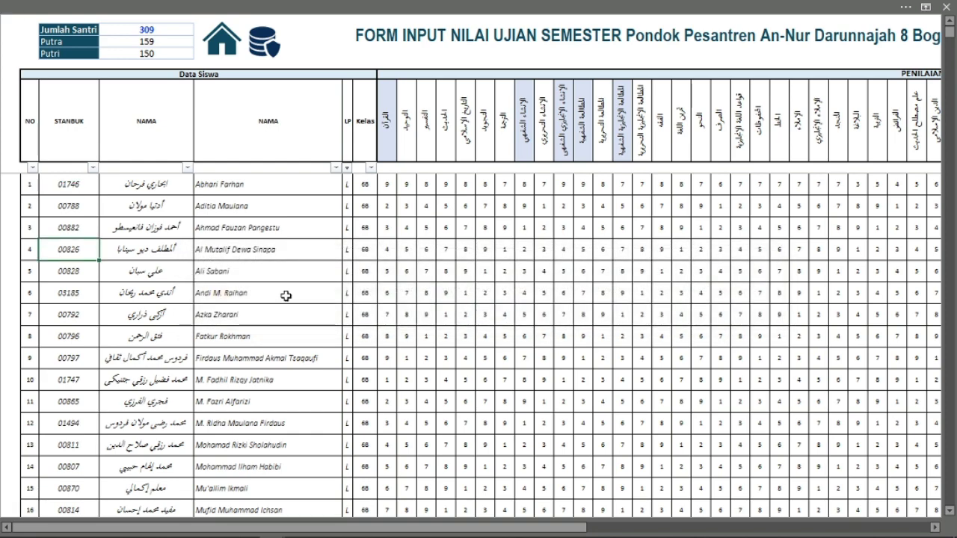
{"action": "left_click", "coordinate": [278, 215]}
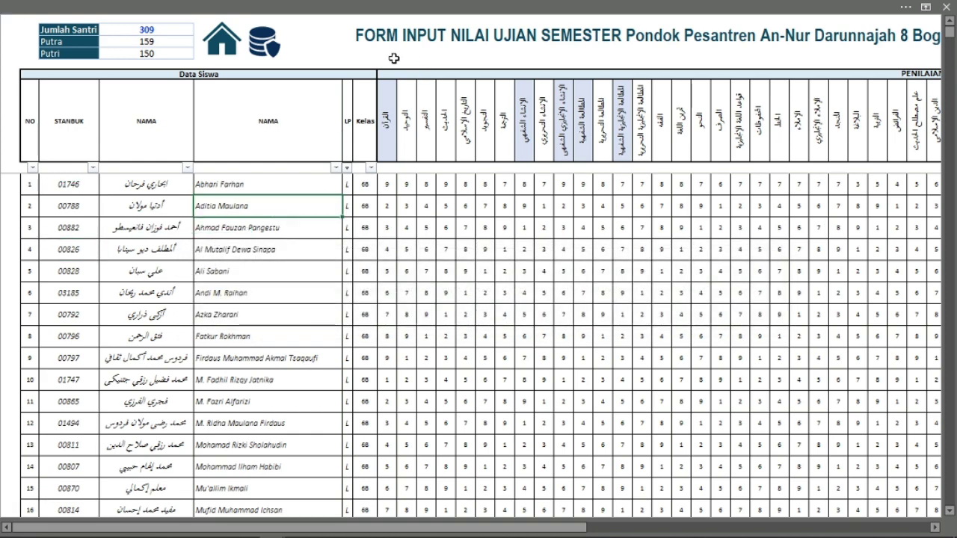
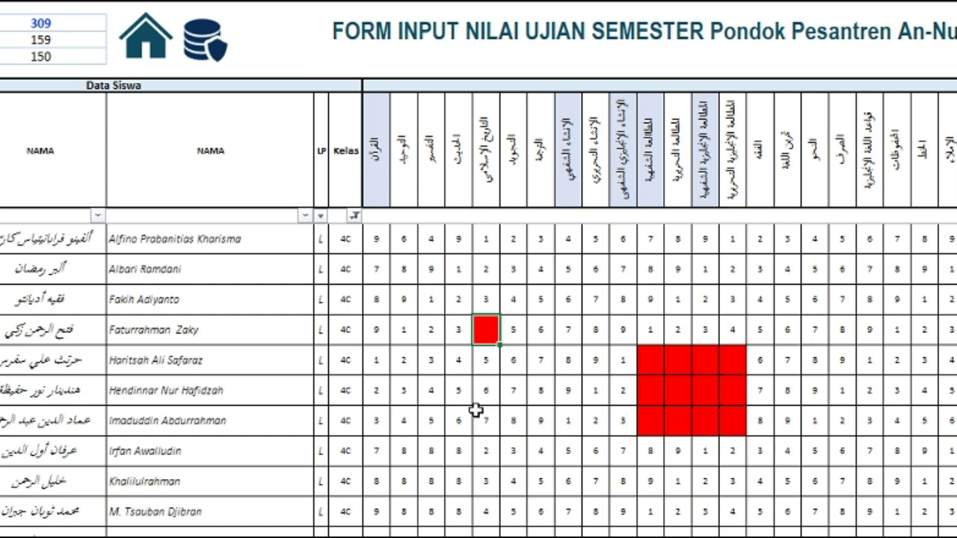
Step: Set student 221's blank التاريخ الإسلامي grade to 8 and fill the blank grades of students 222 to 224 with values copied from students 227 to 229
{"action": "key", "text": "F2"}
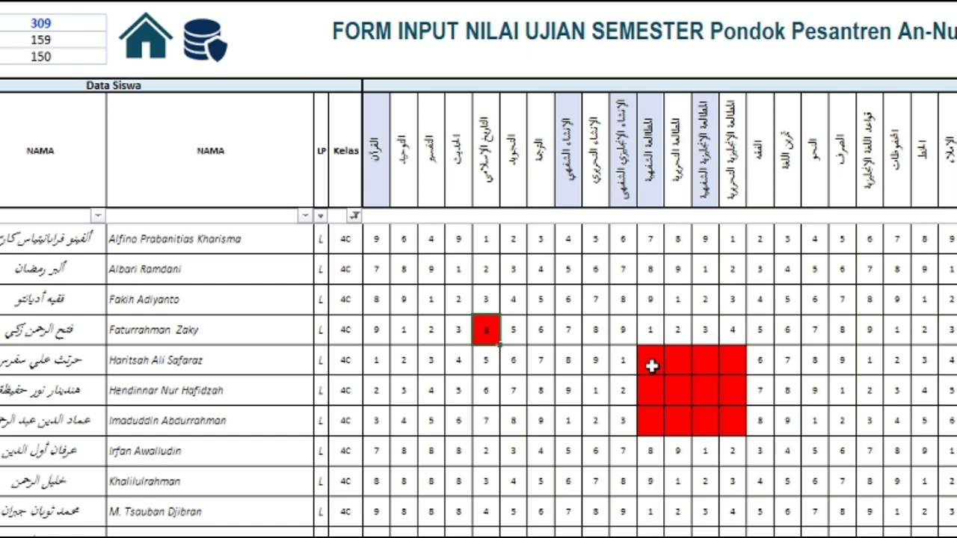
{"action": "key", "text": "Return"}
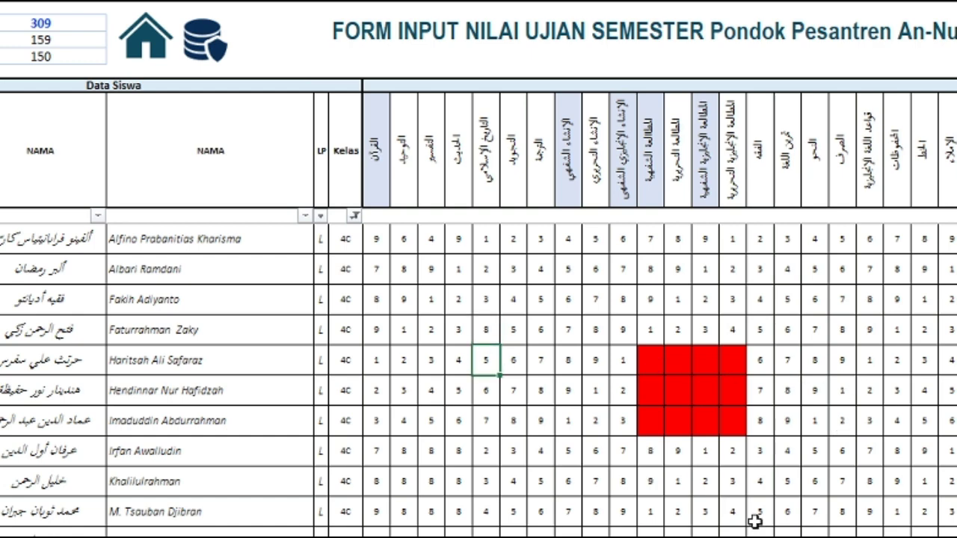
{"action": "left_click_drag", "start_coordinate": [756, 513], "coordinate": [842, 535]}
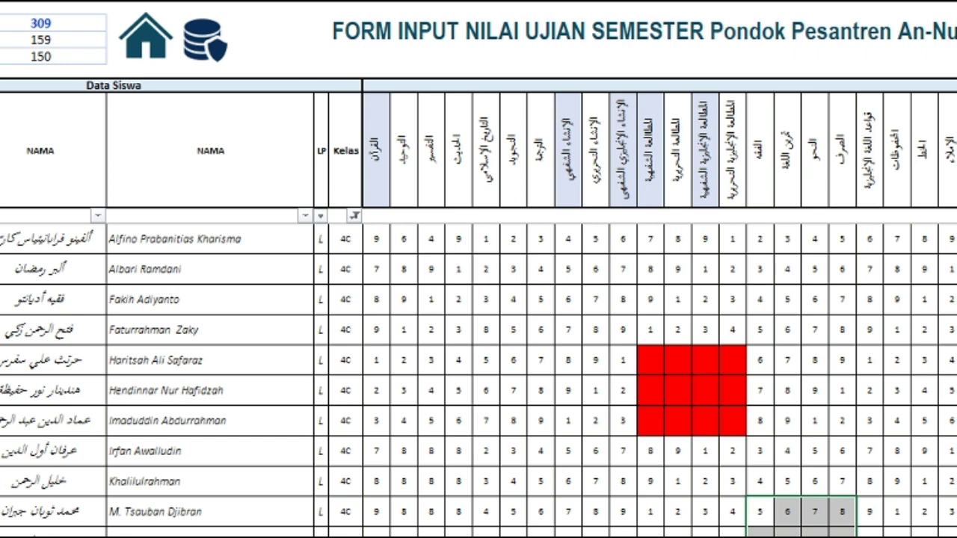
{"action": "key", "text": "ctrl+c"}
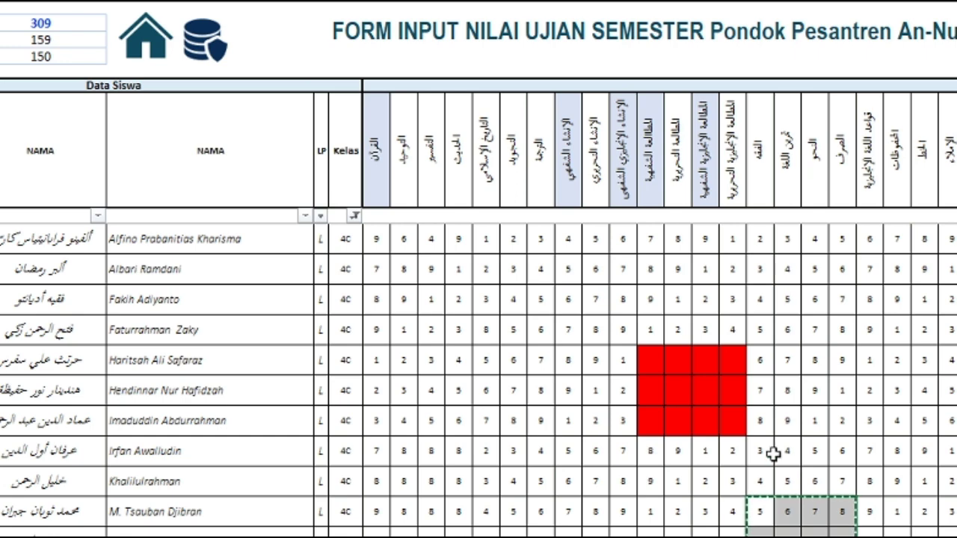
{"action": "right_click", "coordinate": [655, 359]}
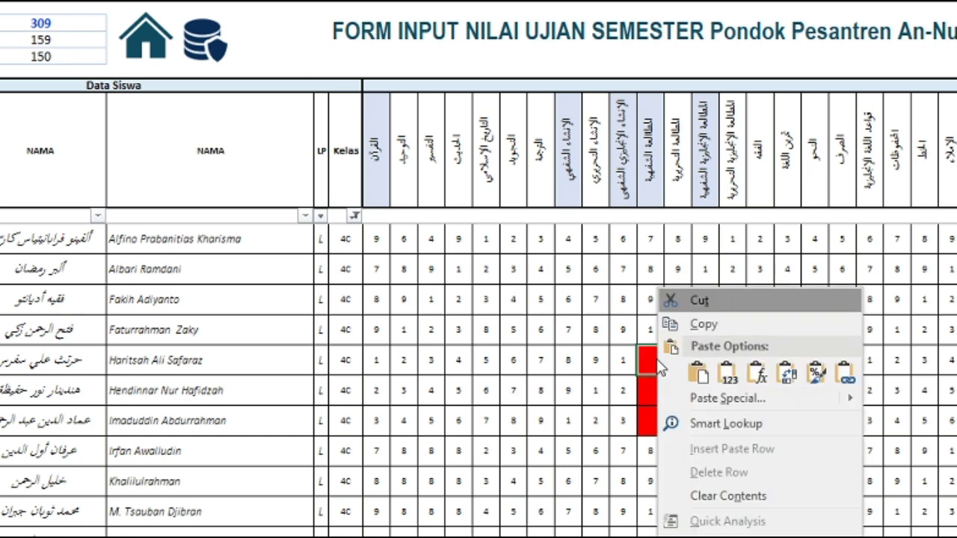
{"action": "left_click", "coordinate": [725, 372]}
{"action": "left_click", "coordinate": [507, 433]}
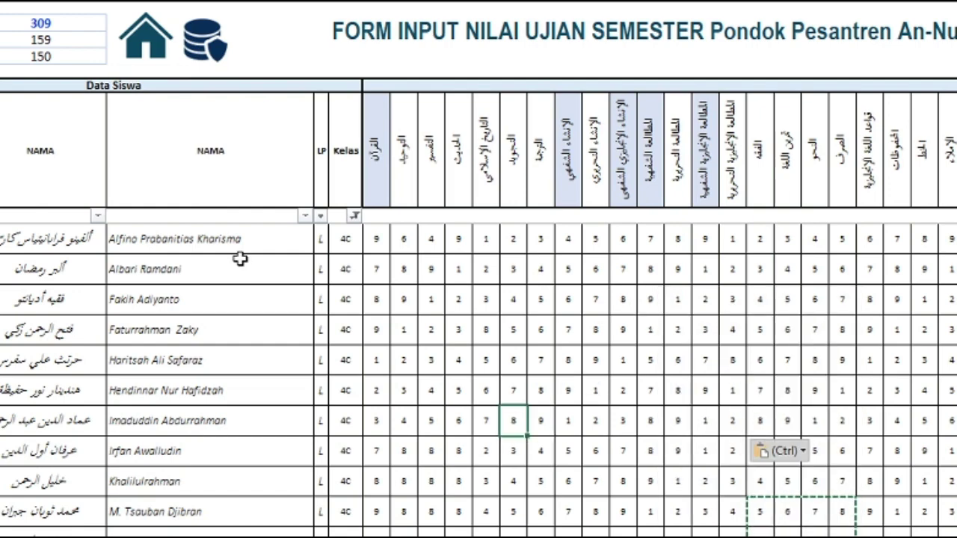
Step: Clear the Kelas filter of the semester grade form so that all classes are listed
{"action": "left_click", "coordinate": [355, 218]}
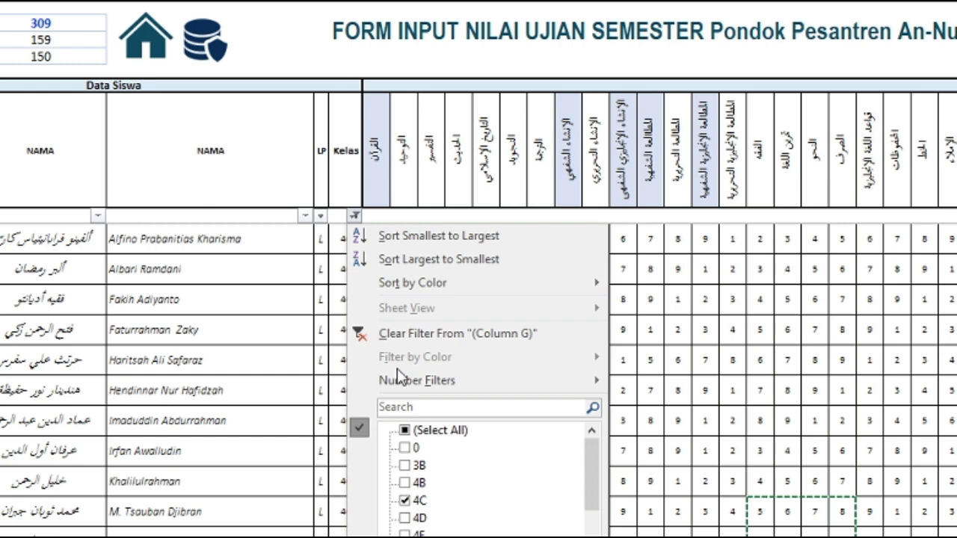
{"action": "left_click", "coordinate": [418, 499]}
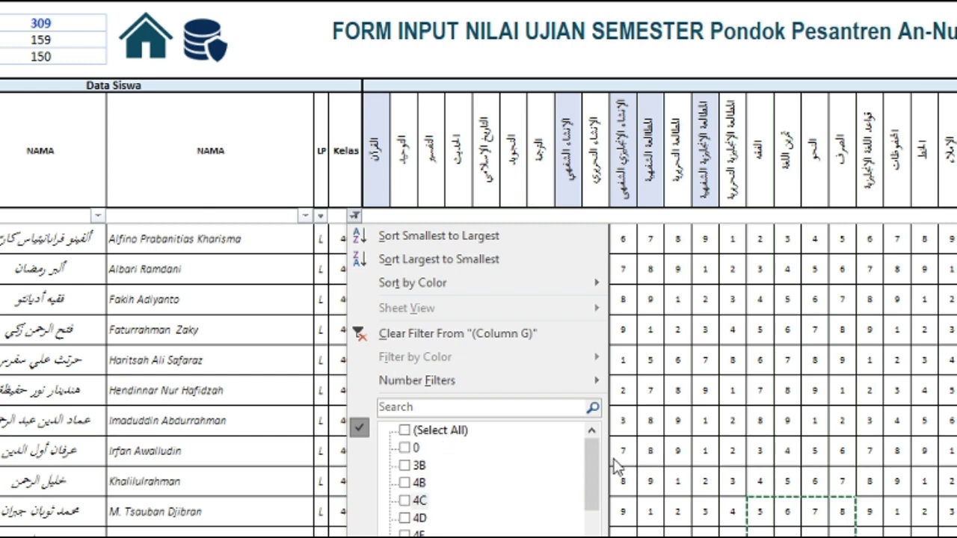
{"action": "mouse_move", "coordinate": [598, 452]}
{"action": "left_mouse_down"}
{"action": "mouse_move", "coordinate": [596, 506]}
{"action": "mouse_move", "coordinate": [596, 447]}
{"action": "left_mouse_up"}
{"action": "left_click", "coordinate": [407, 431]}
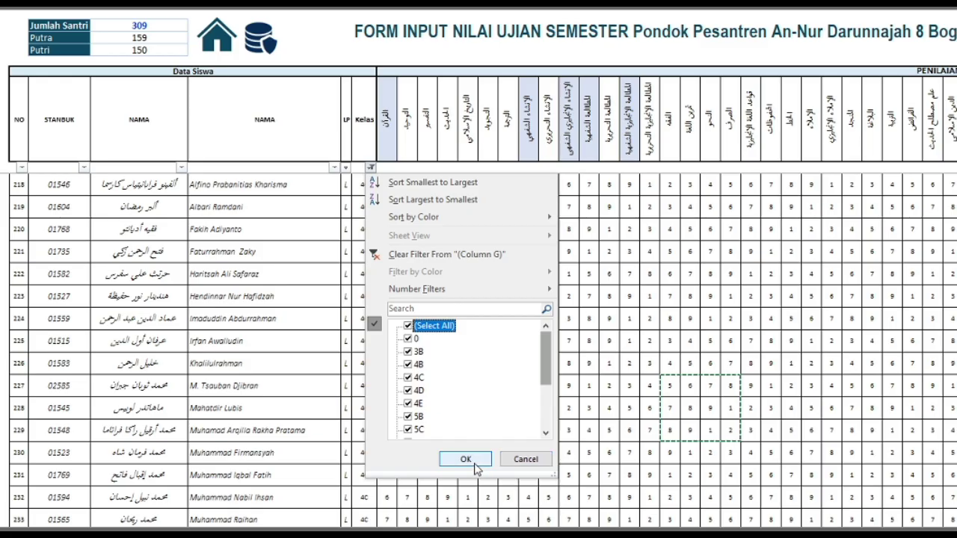
{"action": "left_click", "coordinate": [497, 537]}
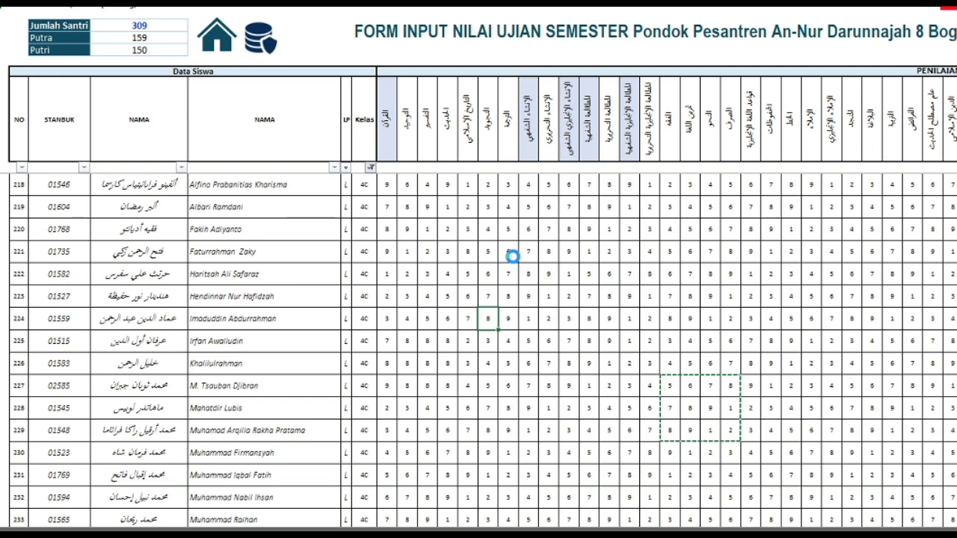
{"action": "key", "text": "alt+a"}
{"action": "key", "text": "c"}
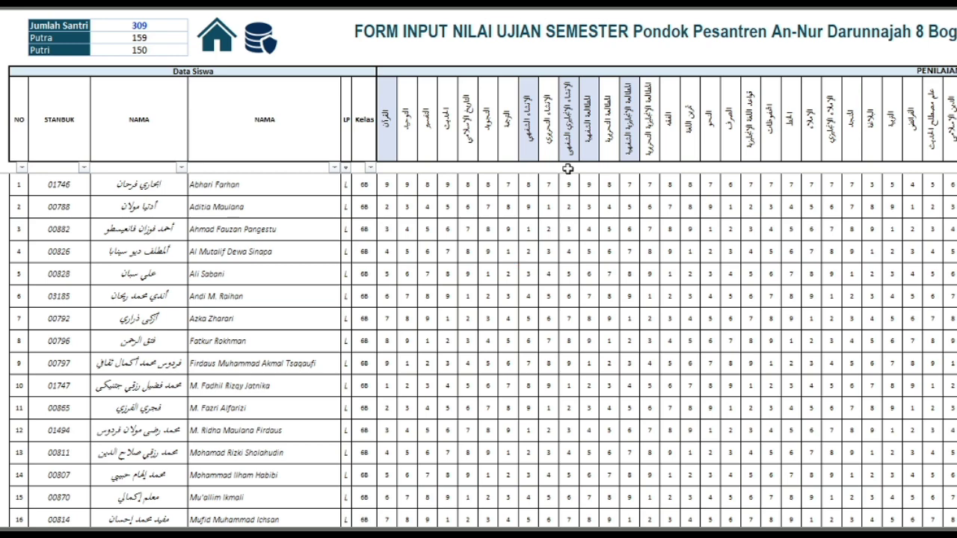
{"action": "left_click", "coordinate": [377, 33]}
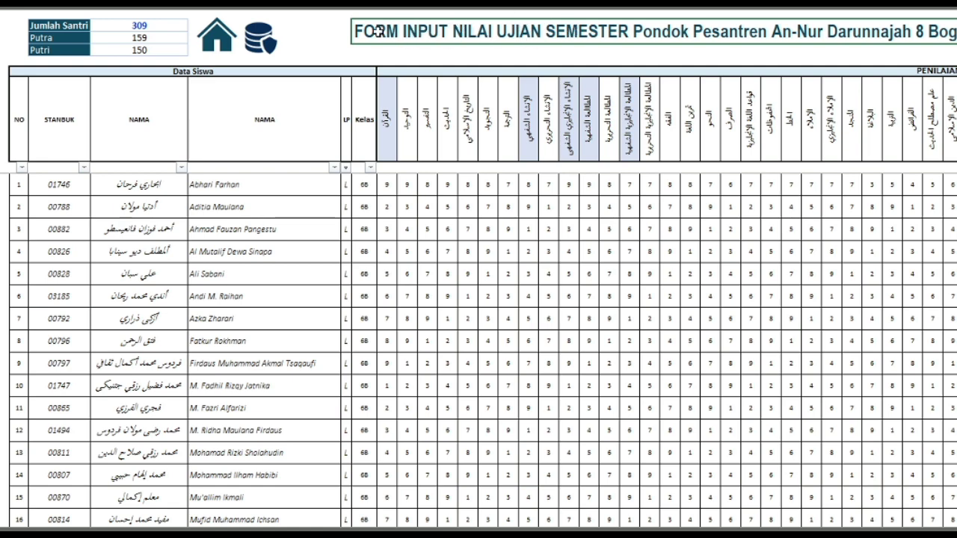
Step: Open the Blanko Semester sheet from the home dashboard and check the print preview of the class 4C grade list
{"action": "left_click", "coordinate": [217, 41]}
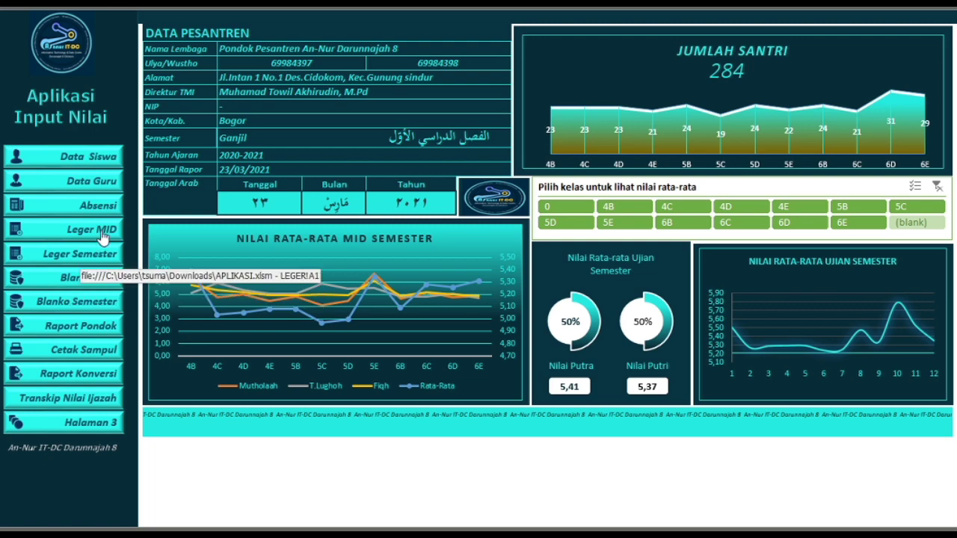
{"action": "left_click", "coordinate": [63, 302]}
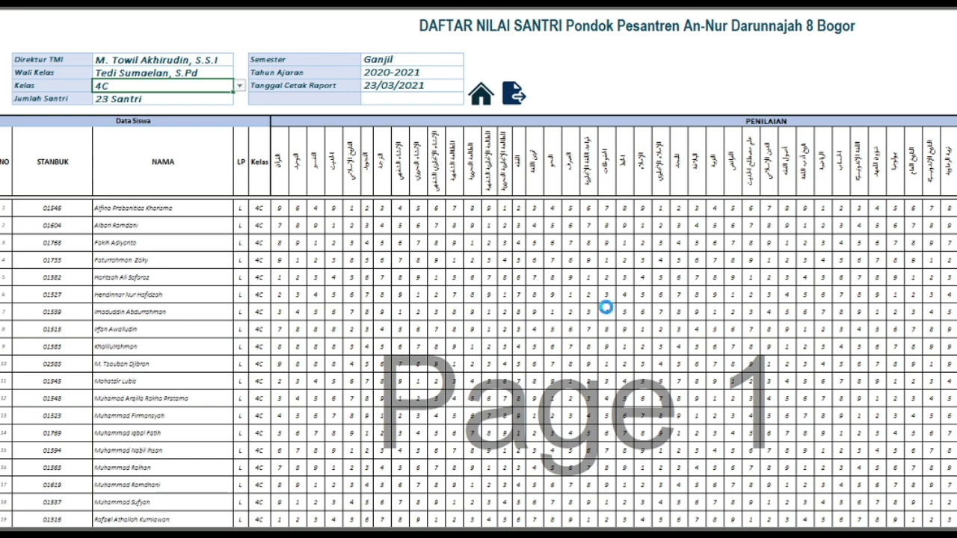
{"action": "key", "text": "ctrl+p"}
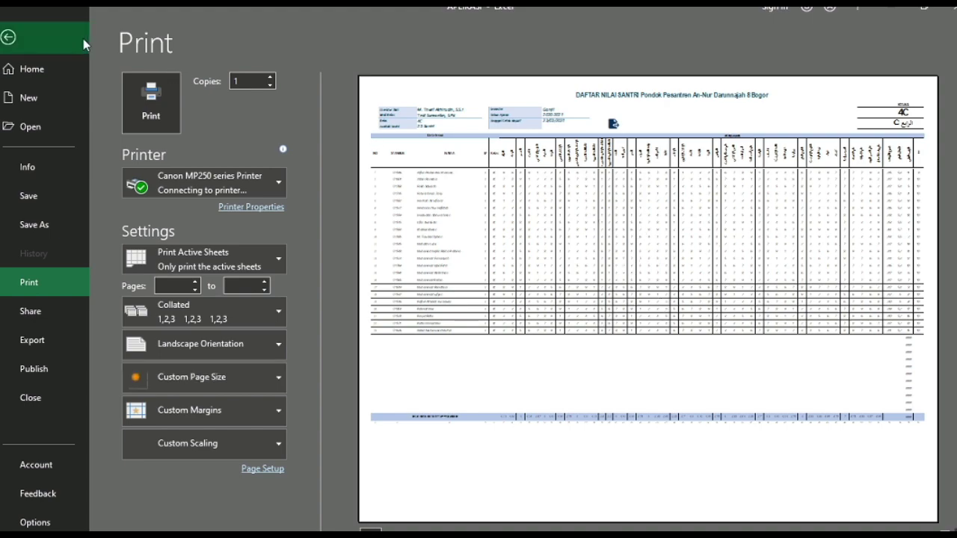
{"action": "left_click", "coordinate": [60, 37]}
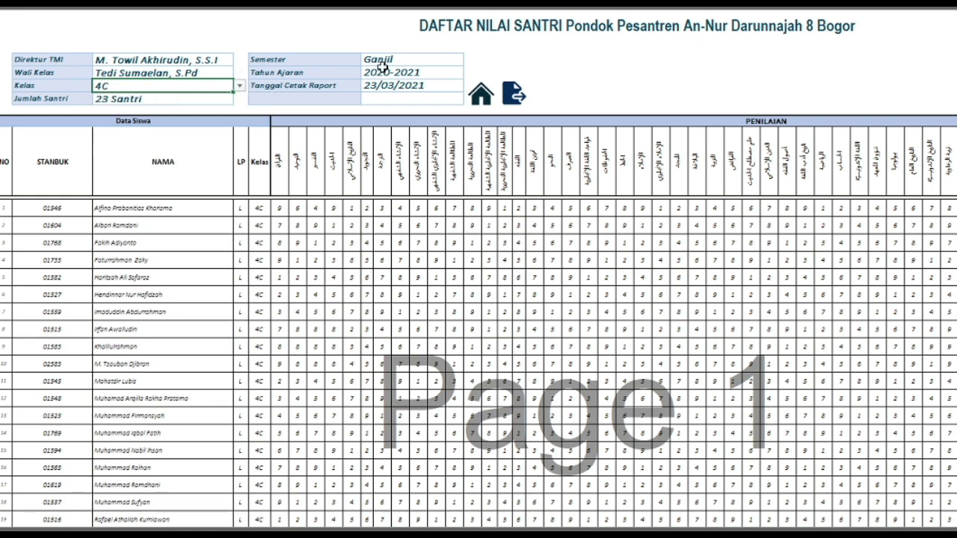
Step: Change the Kelas selection to view the grade lists of classes 4D and 4E in turn
{"action": "left_click", "coordinate": [239, 87]}
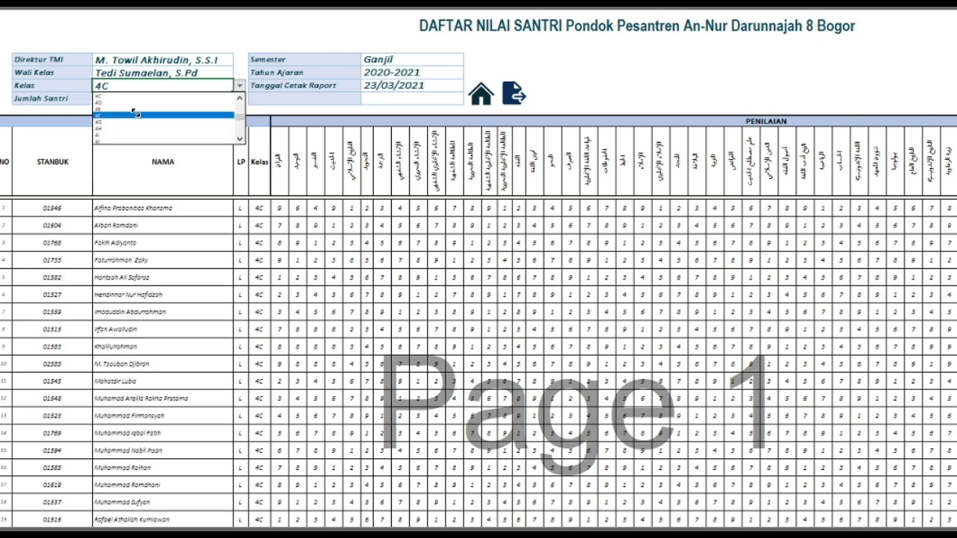
{"action": "left_click", "coordinate": [187, 103]}
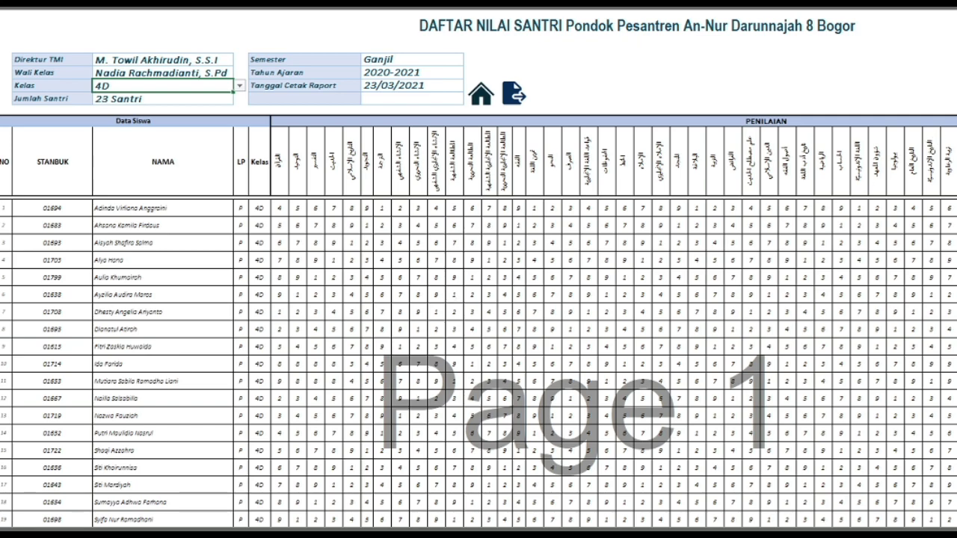
{"action": "left_click_drag", "start_coordinate": [955, 106], "coordinate": [955, 150]}
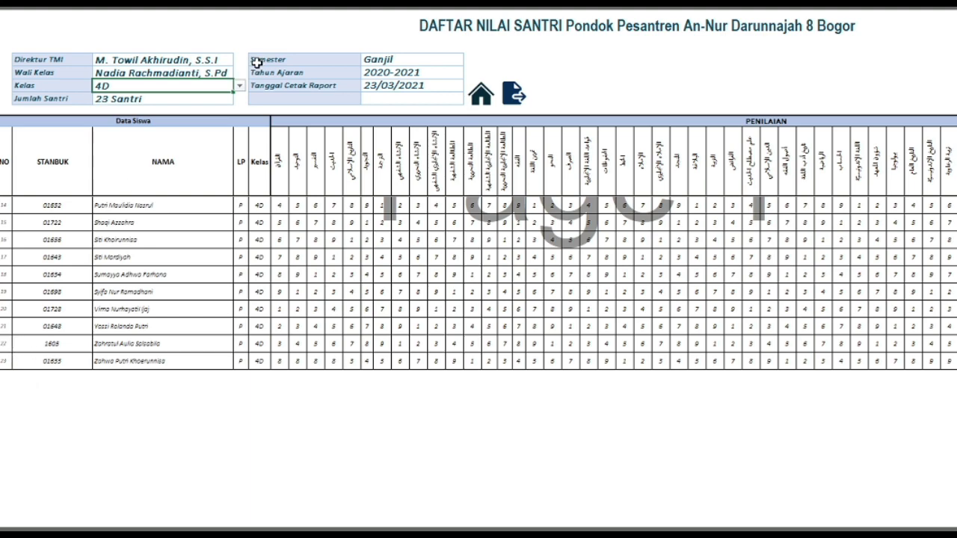
{"action": "left_click", "coordinate": [239, 89]}
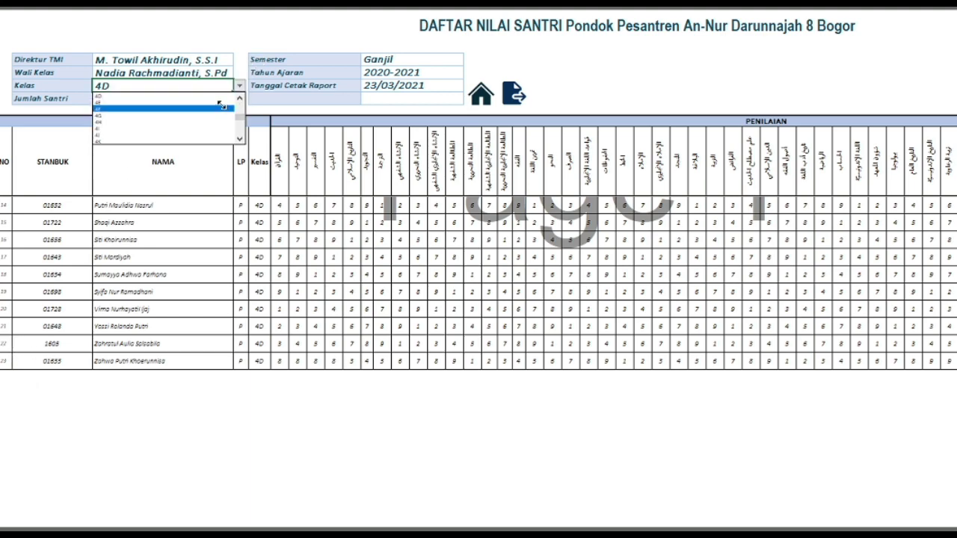
{"action": "left_click", "coordinate": [219, 102]}
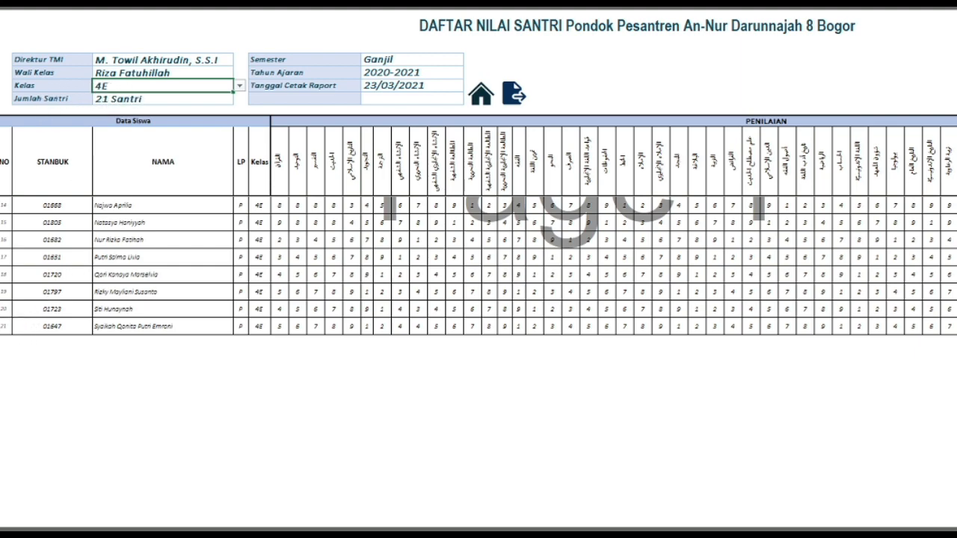
Step: Change the Kelas selection to view the grade lists of classes 6B and 6D in turn
{"action": "left_click", "coordinate": [239, 87]}
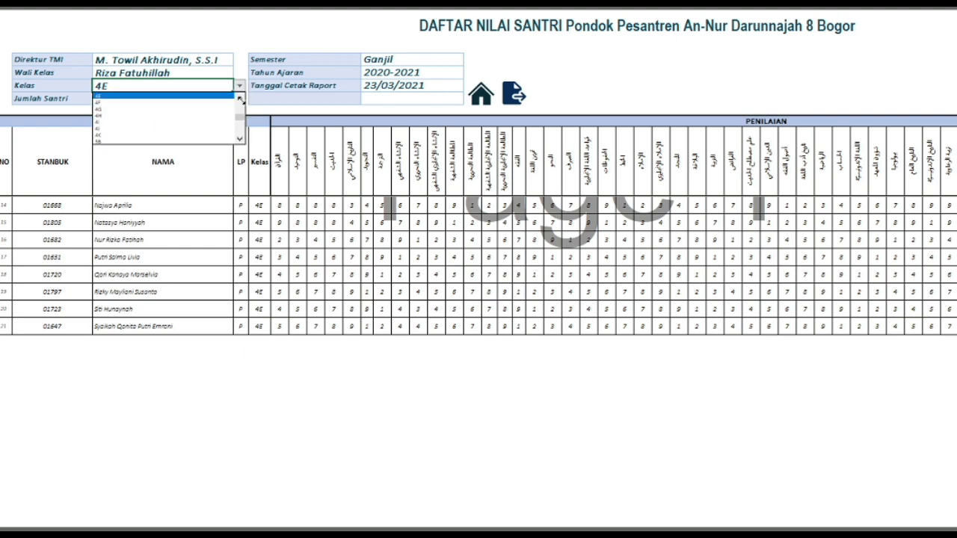
{"action": "scroll", "coordinate": [237, 116], "scroll_direction": "down", "scroll_amount": 10}
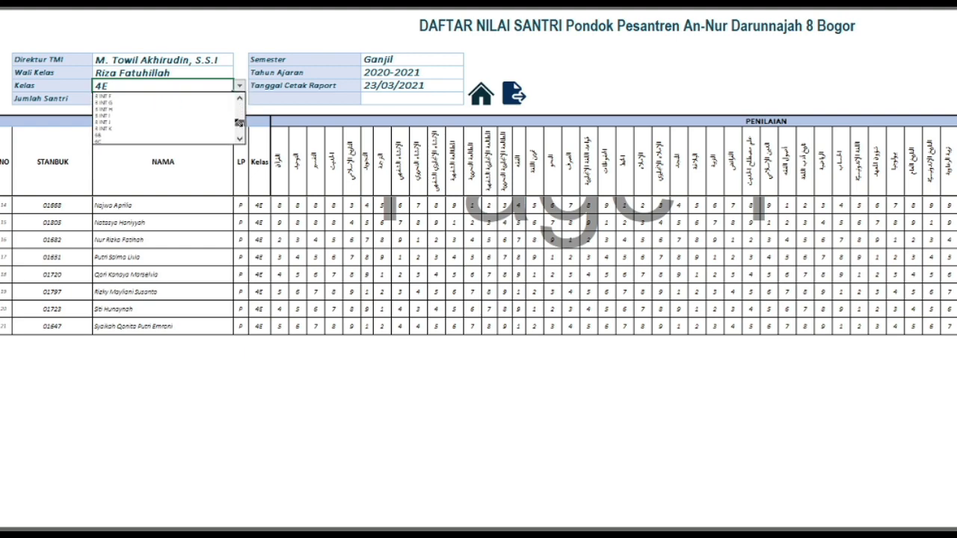
{"action": "left_click", "coordinate": [104, 136]}
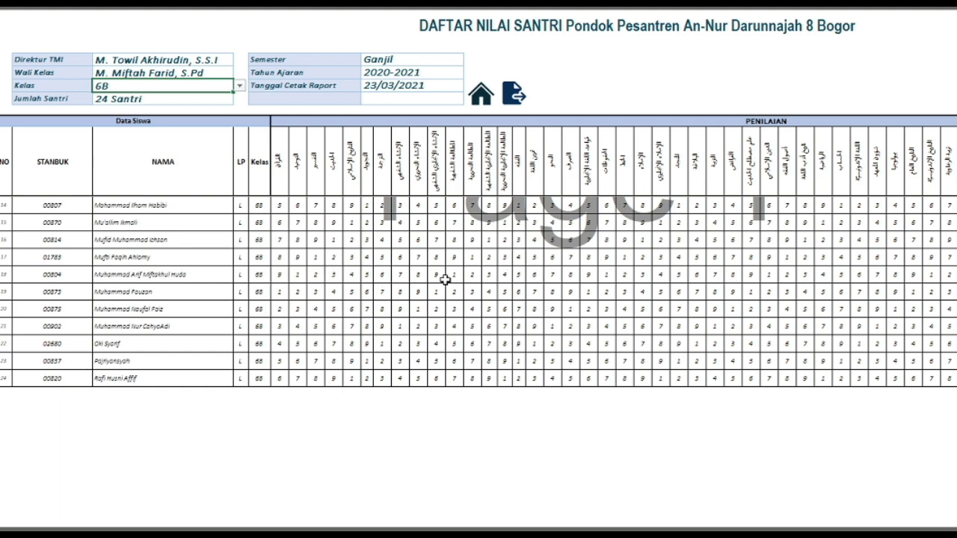
{"action": "scroll", "coordinate": [497, 286], "scroll_direction": "up", "scroll_amount": 5}
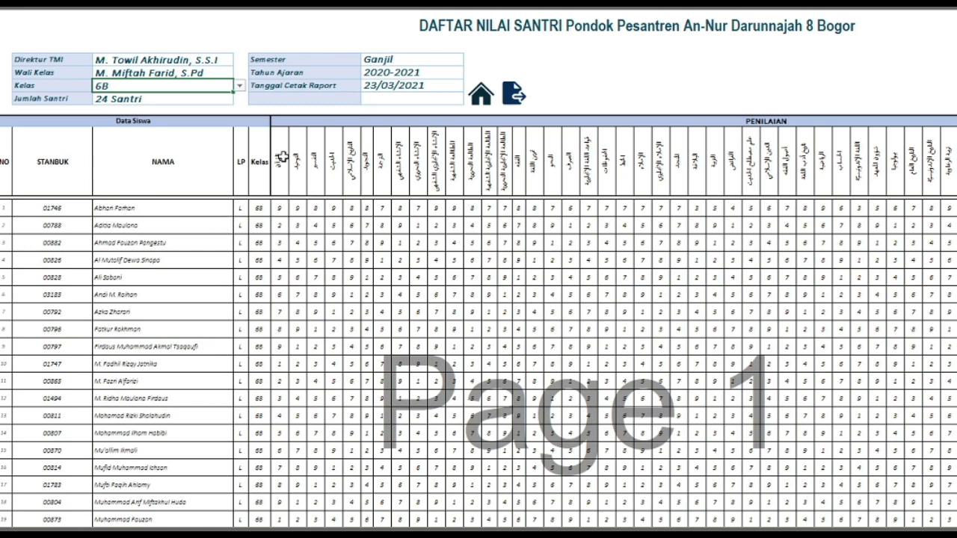
{"action": "left_click", "coordinate": [241, 87]}
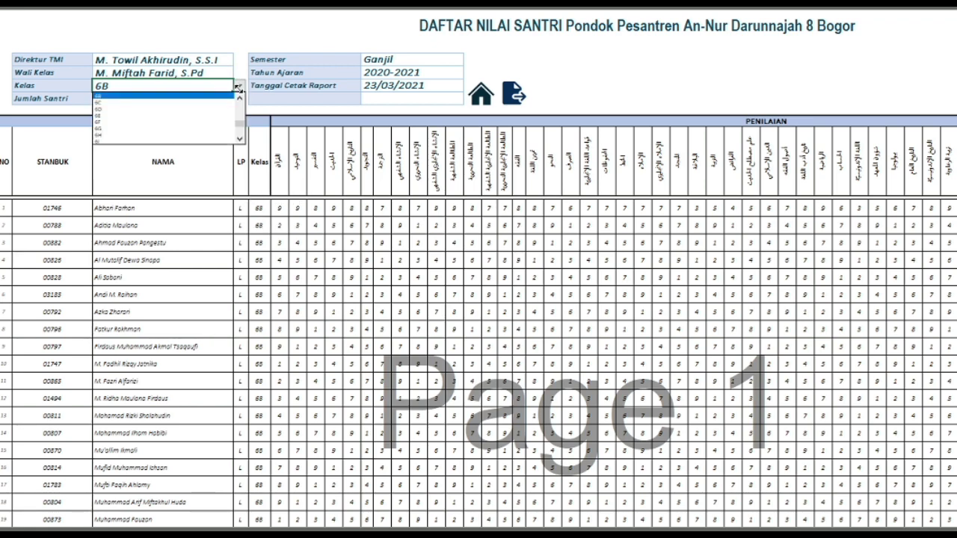
{"action": "left_click", "coordinate": [147, 110]}
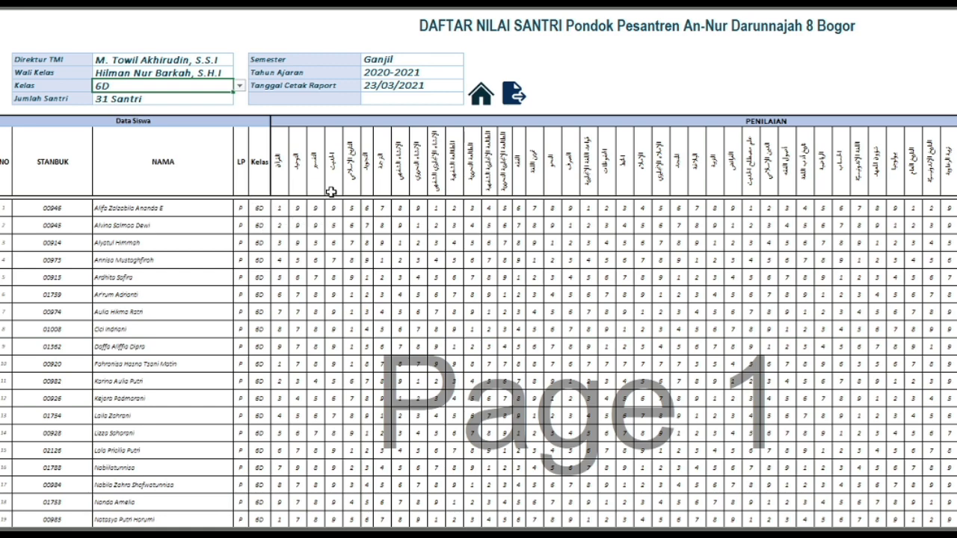
Step: Set Kelas to 6C and check the print preview of that class's grade list
{"action": "left_click", "coordinate": [239, 88]}
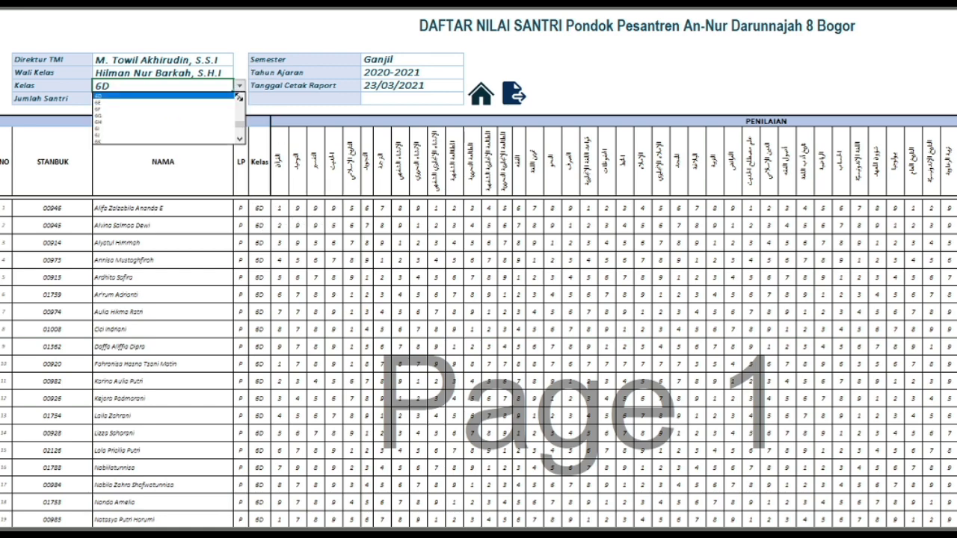
{"action": "left_click", "coordinate": [239, 97]}
{"action": "left_click", "coordinate": [201, 97]}
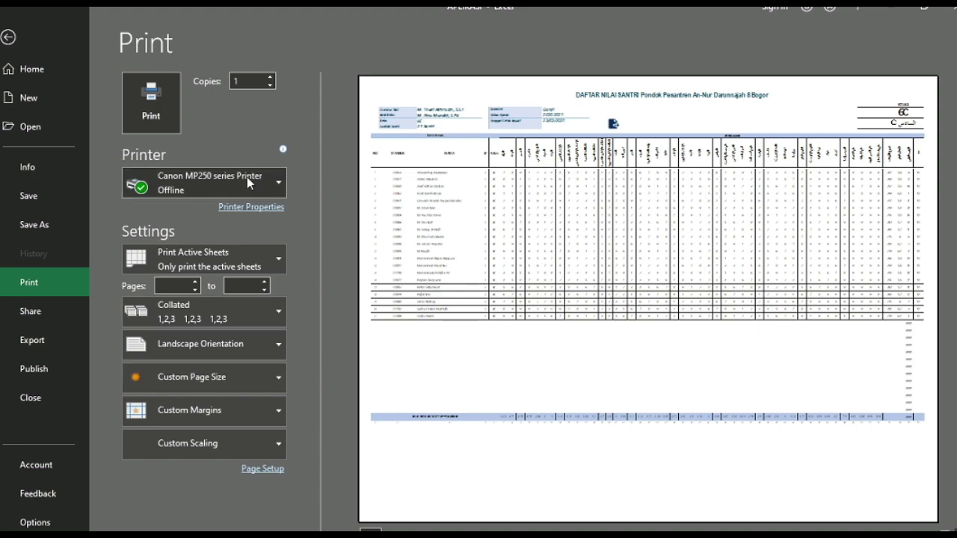
{"action": "left_click", "coordinate": [10, 39]}
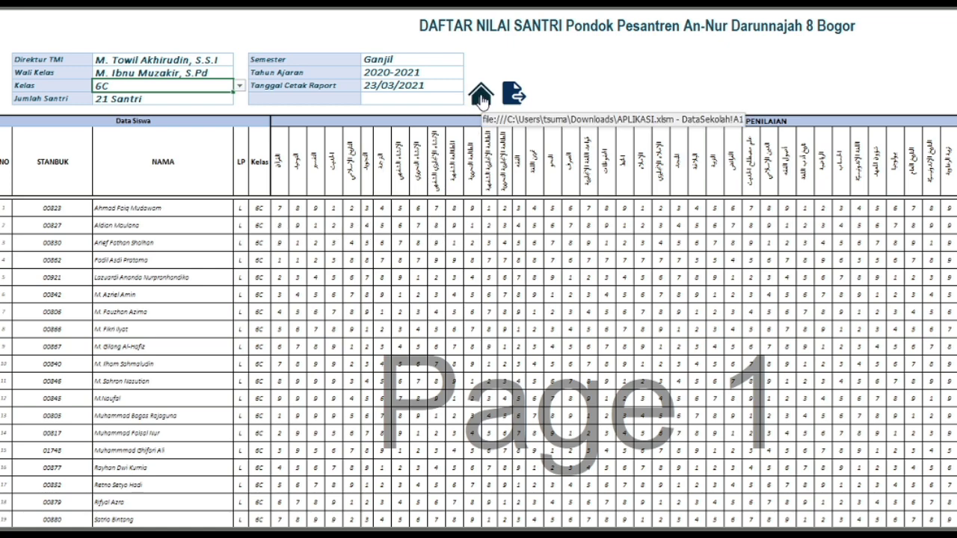
Step: Open Raport Pondok from the home dashboard and advance the report card to student number 2
{"action": "left_click", "coordinate": [481, 95]}
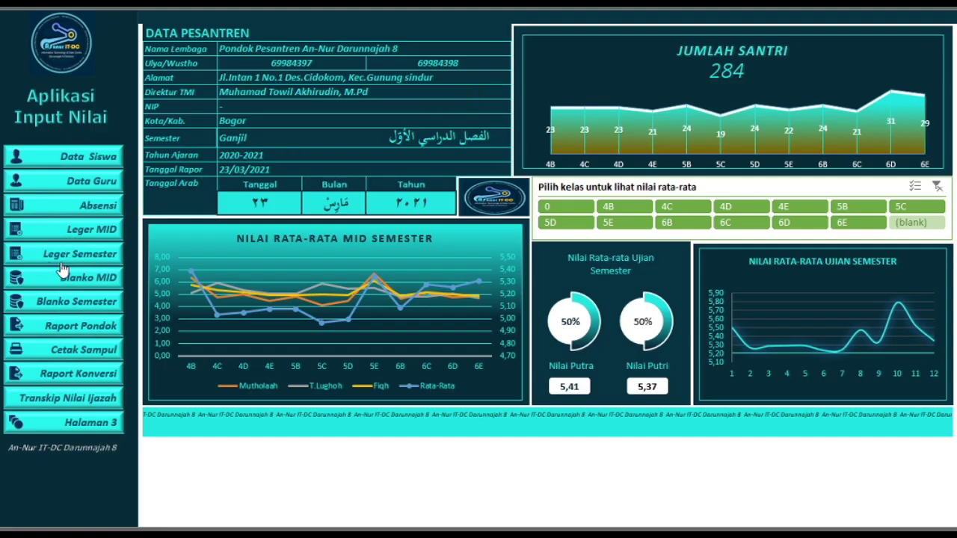
{"action": "left_click", "coordinate": [86, 329]}
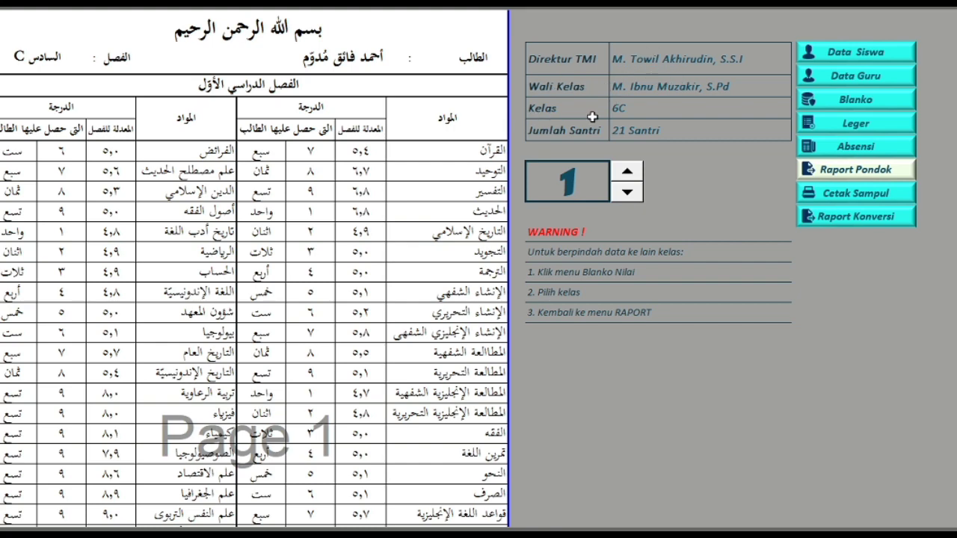
{"action": "left_click", "coordinate": [627, 173]}
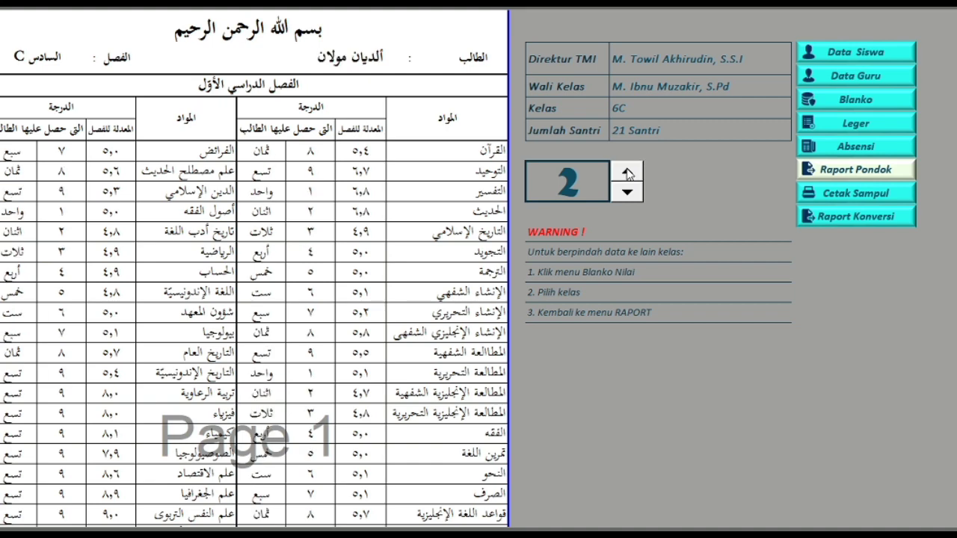